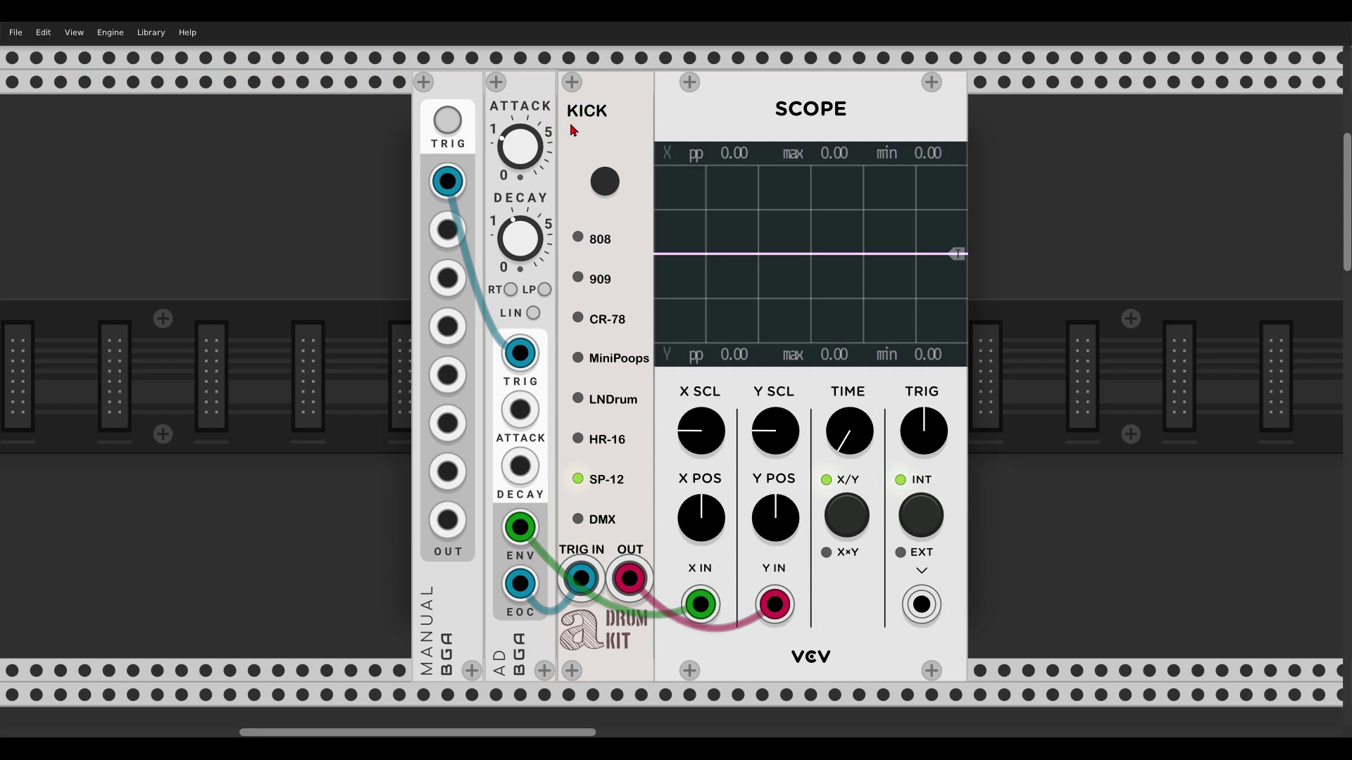
# - Fire the AD envelope twice from the MANUAL trigger so the kick sounds and its envelope peaks on the scope
pyautogui.click(447, 121)
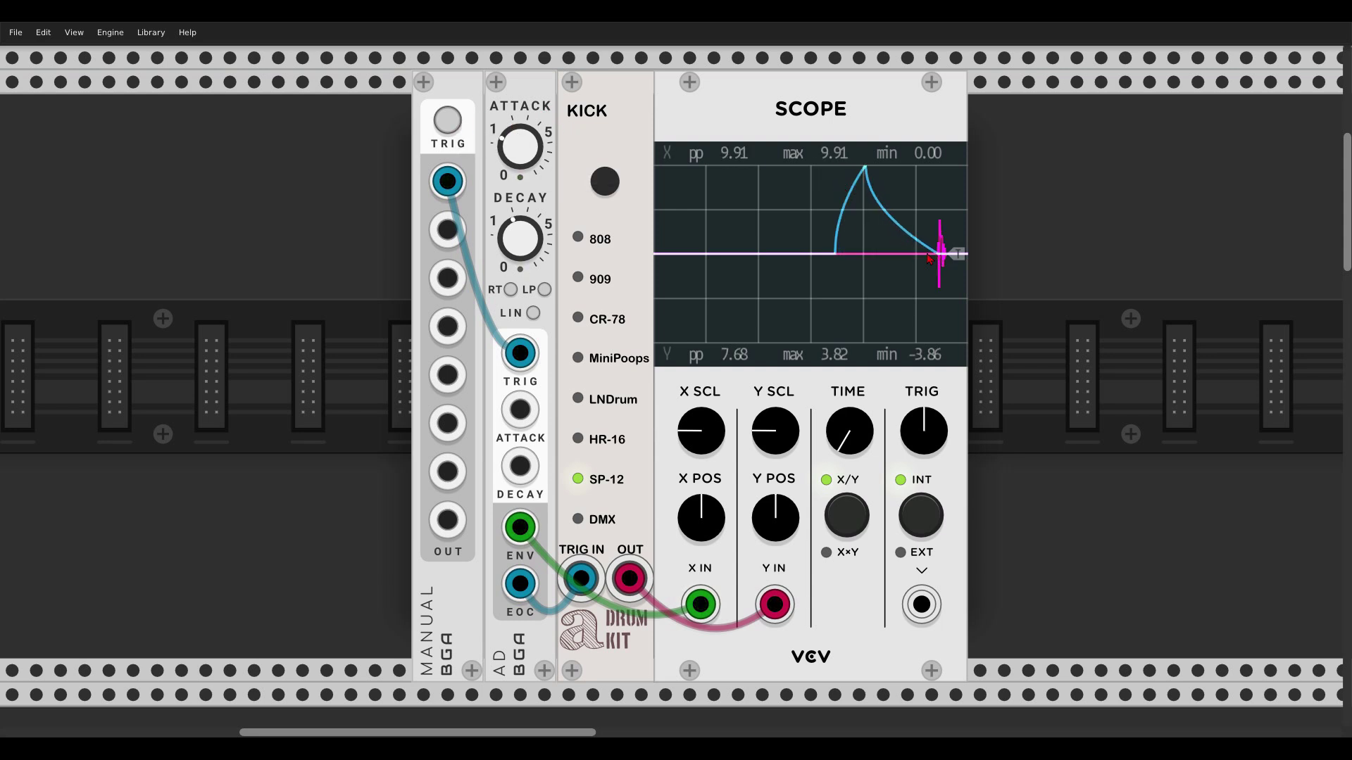
pyautogui.click(455, 132)
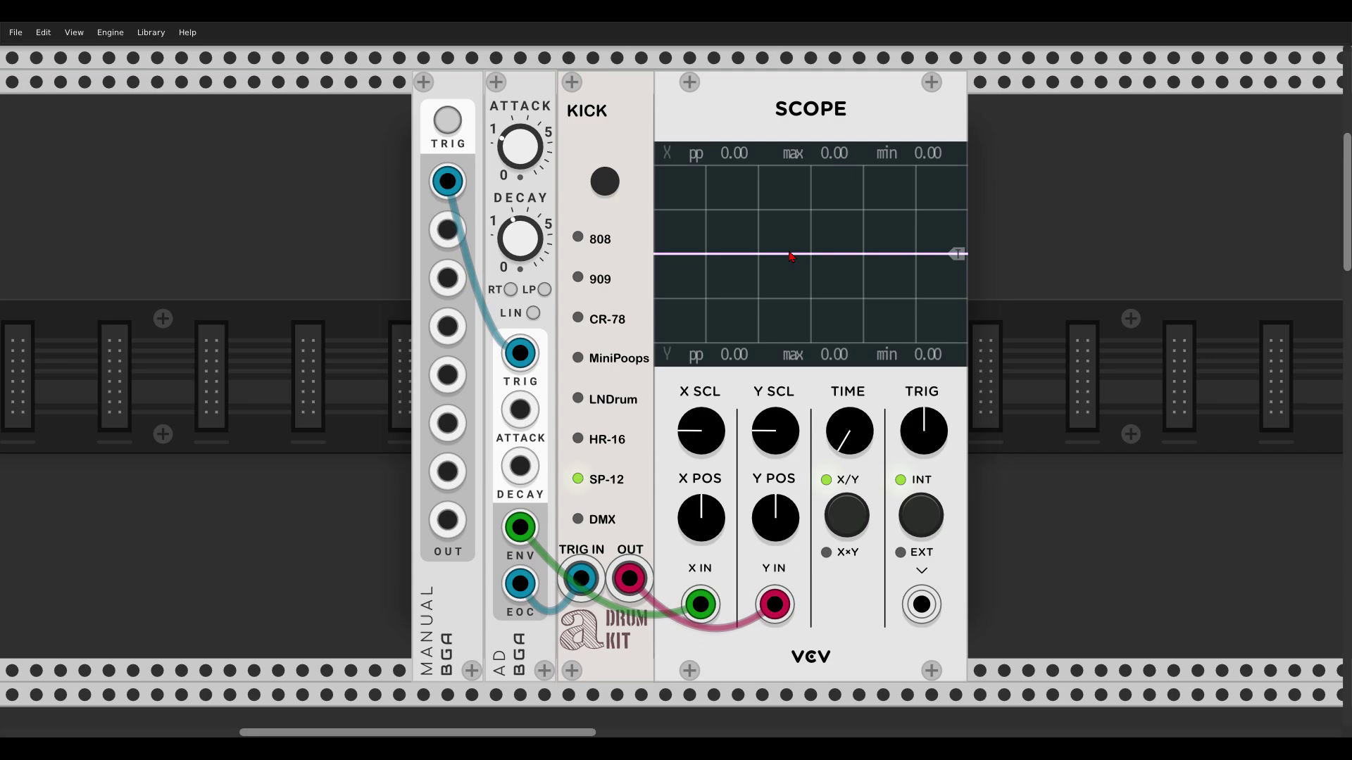
# - Scroll, zoom and pan the lower rack row to centre DADSR(H), POLY ADSR and the whole NoteSeq16
pyautogui.scroll(-15, 573, 414)
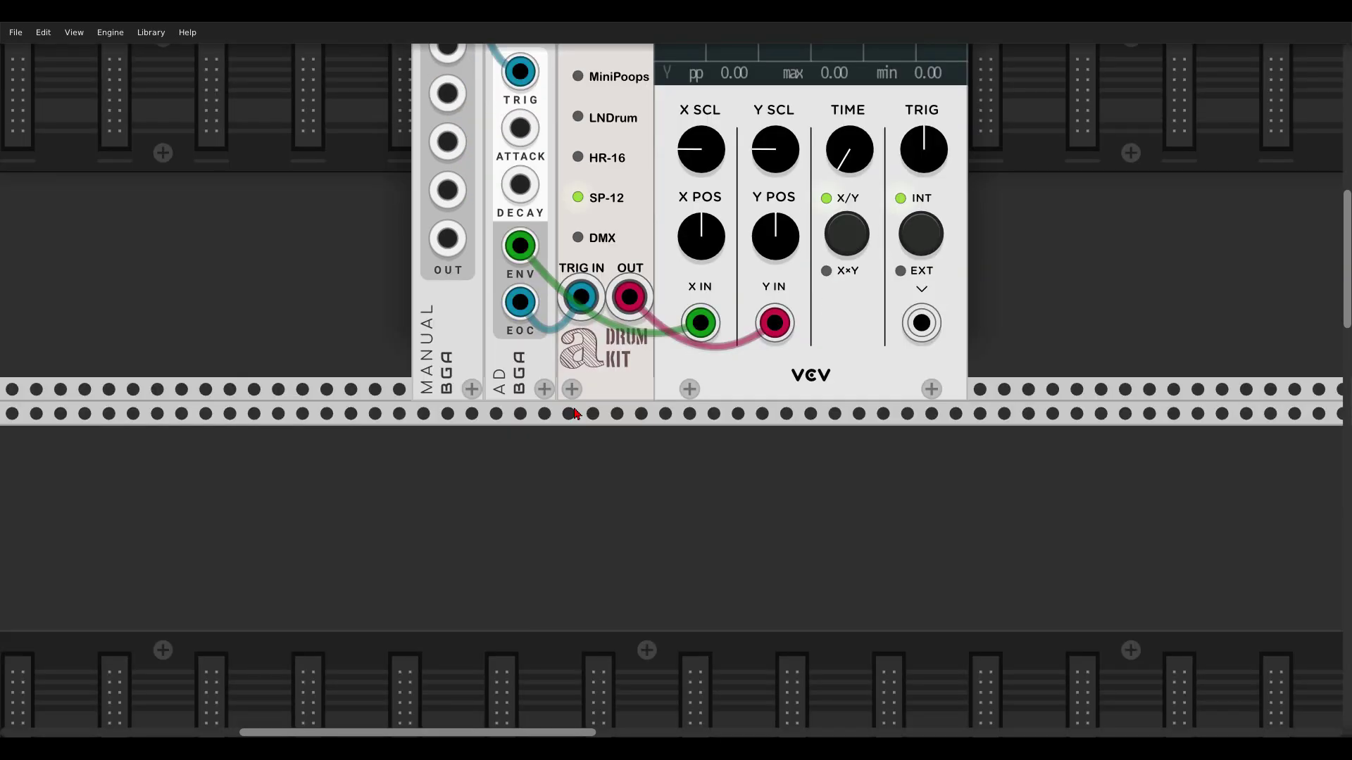
pyautogui.scroll(-5, 574, 473)
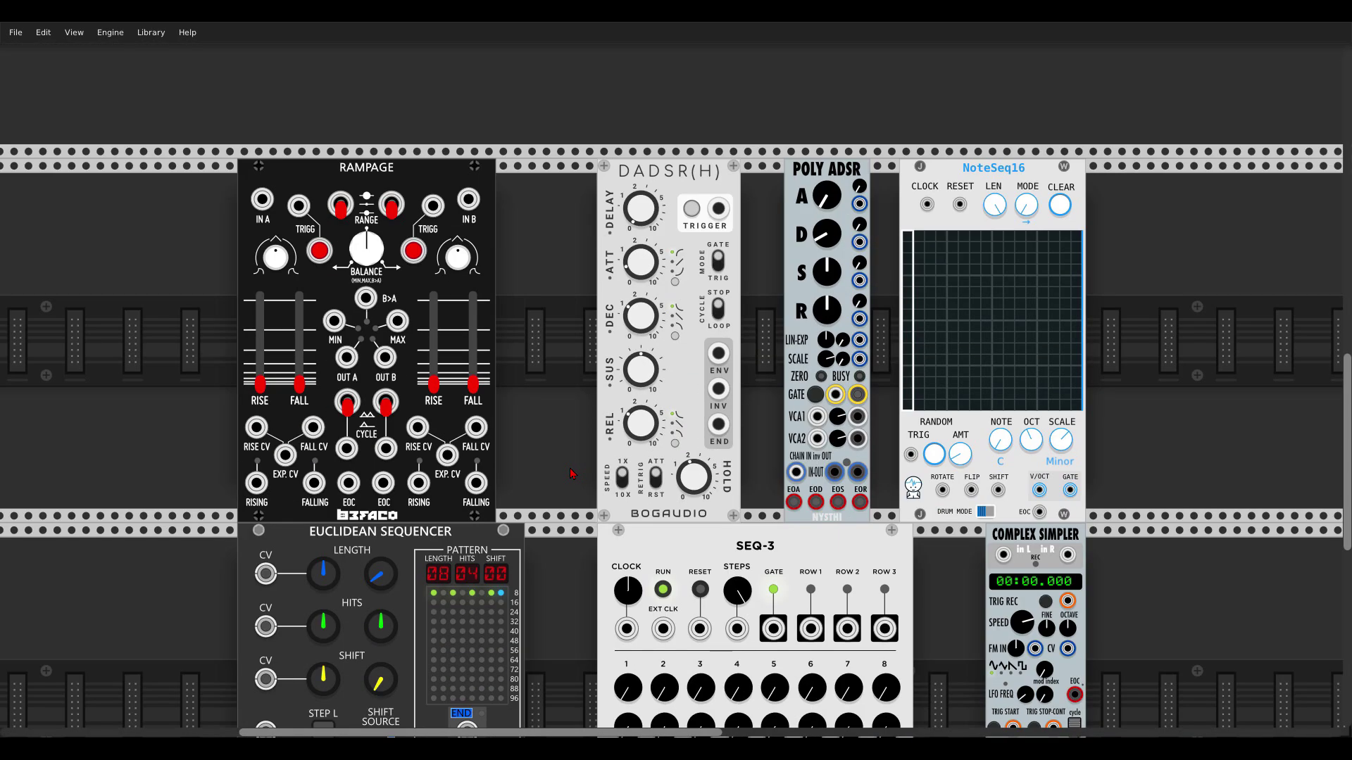
pyautogui.scroll(1, 449, 258)
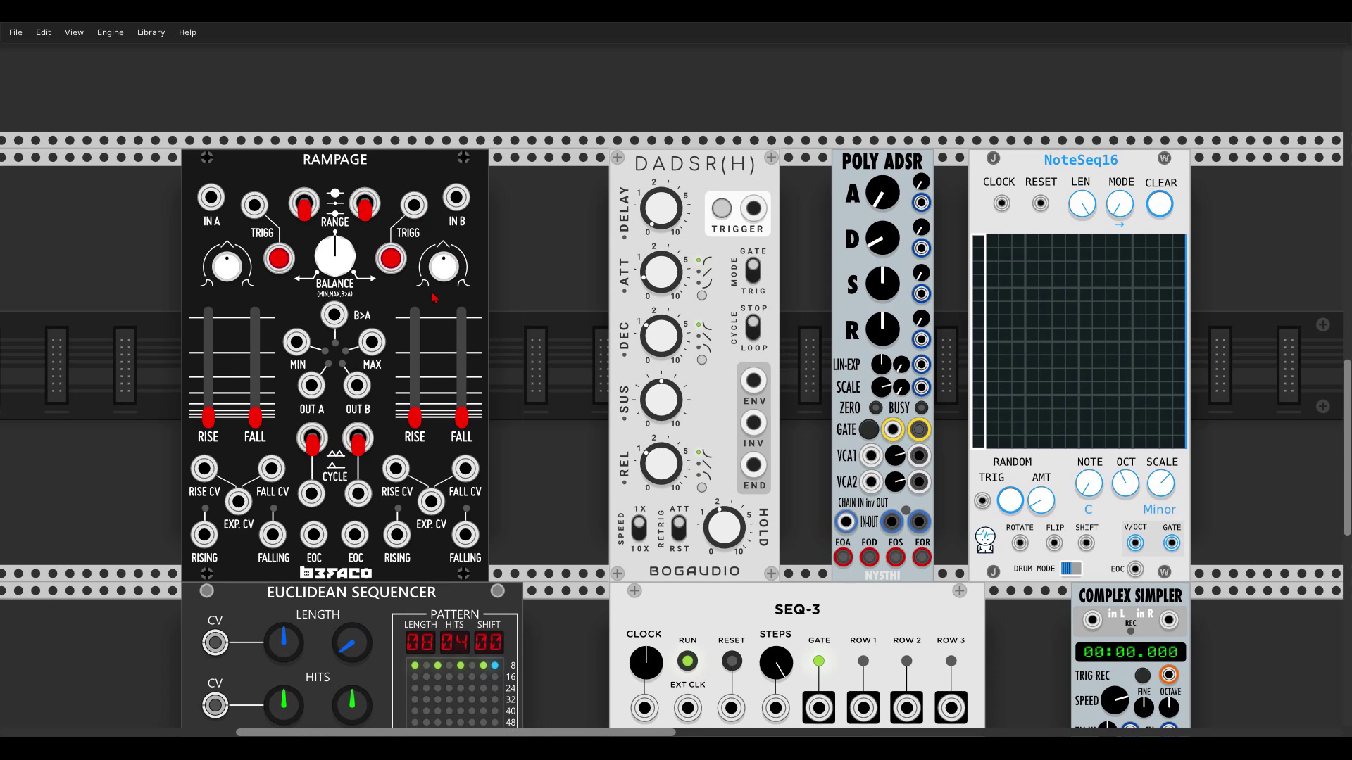
pyautogui.hscroll(-5, 433, 297)
pyautogui.scroll(-2, 433, 297)
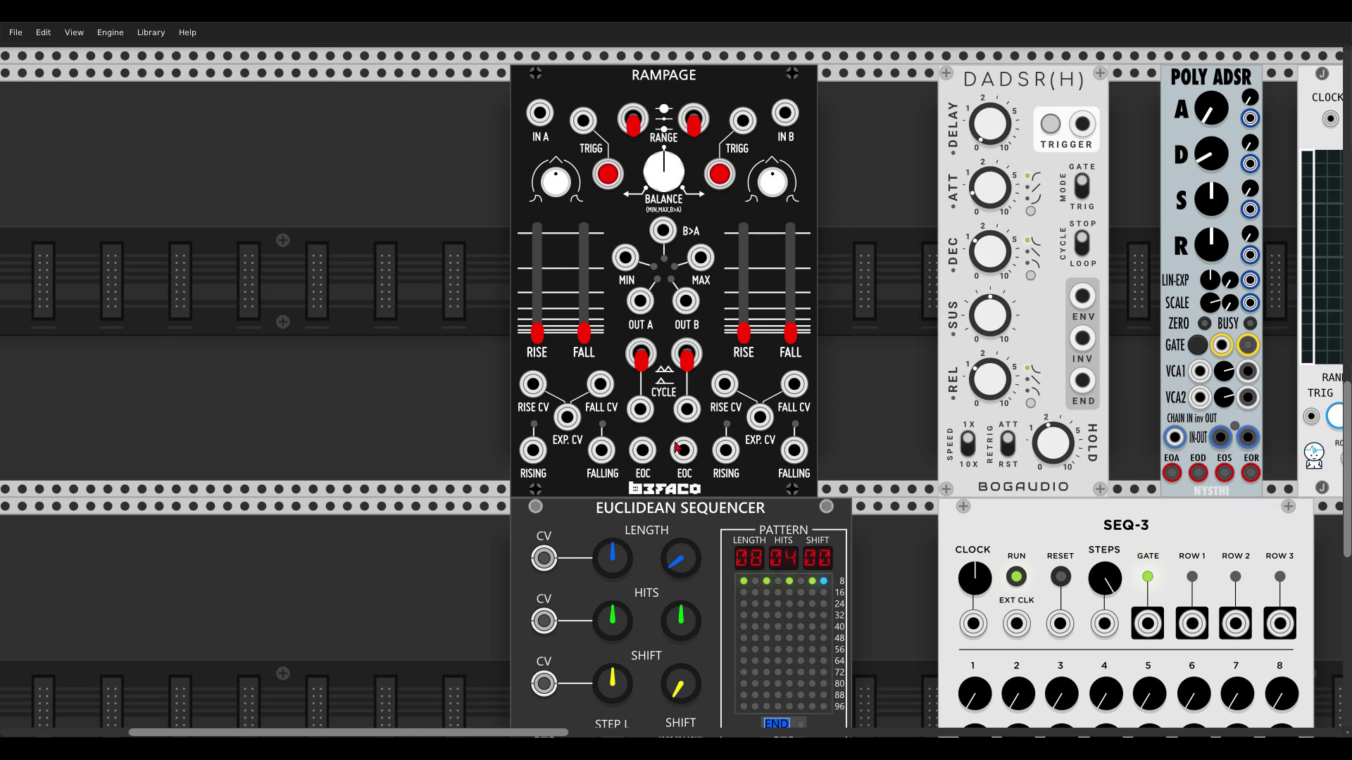
pyautogui.moveTo(929, 243); pyautogui.dragTo(575, 266)
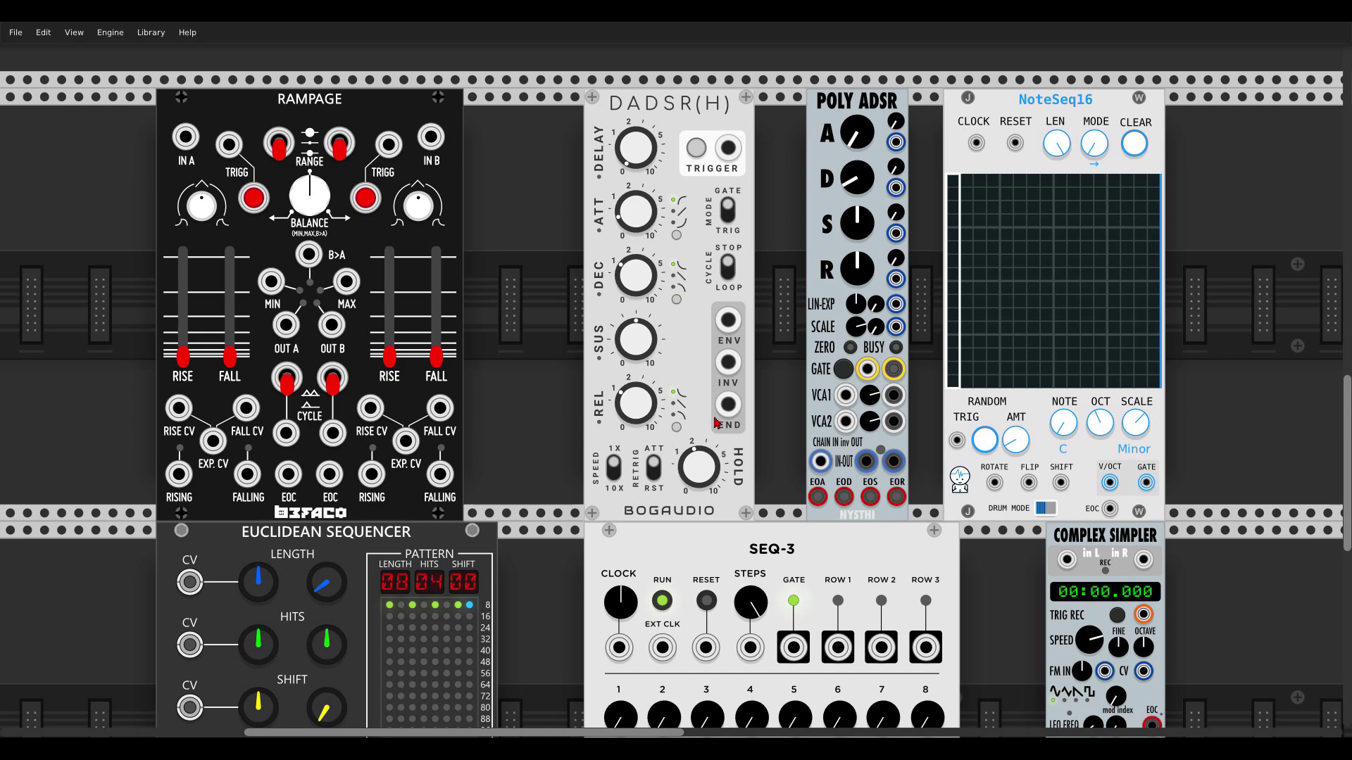
pyautogui.moveTo(770, 391); pyautogui.dragTo(654, 385)
pyautogui.scroll(3, 755, 345)
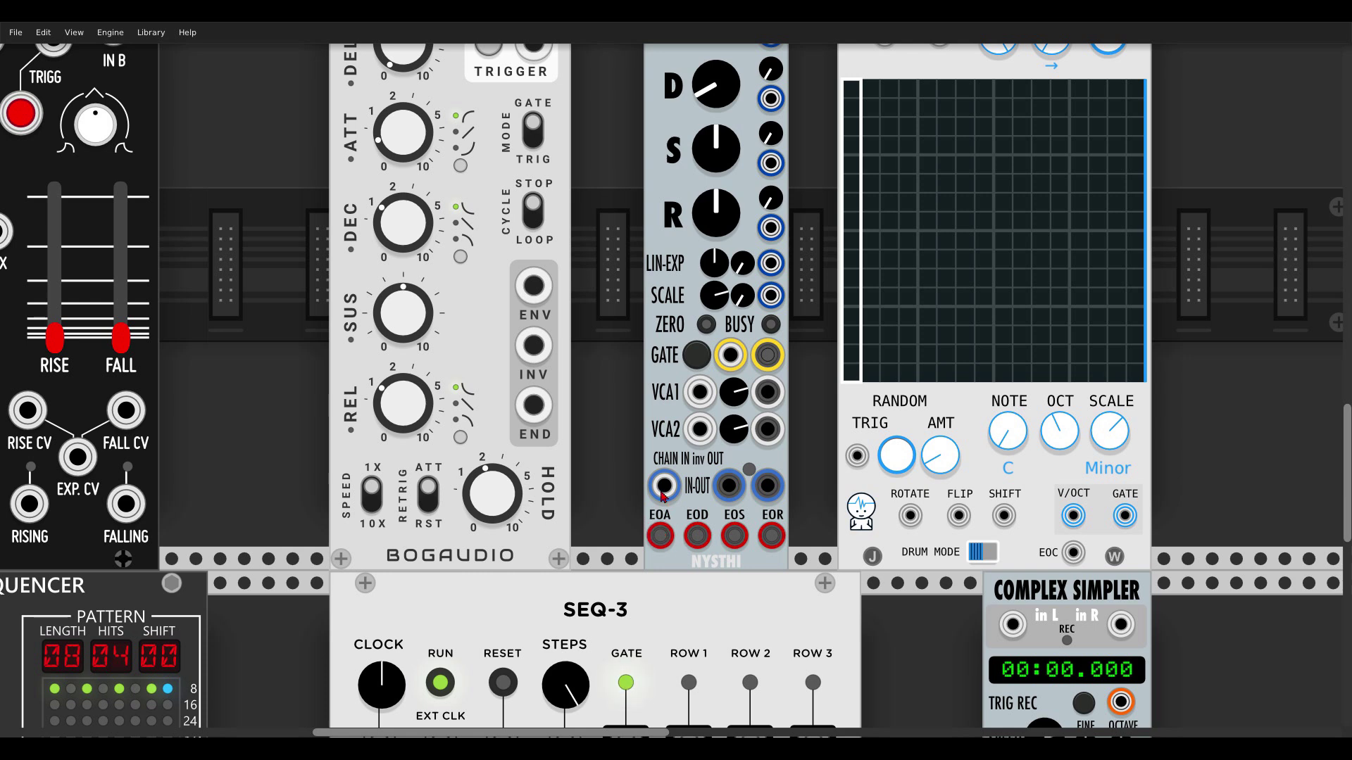
pyautogui.scroll(2, 646, 458)
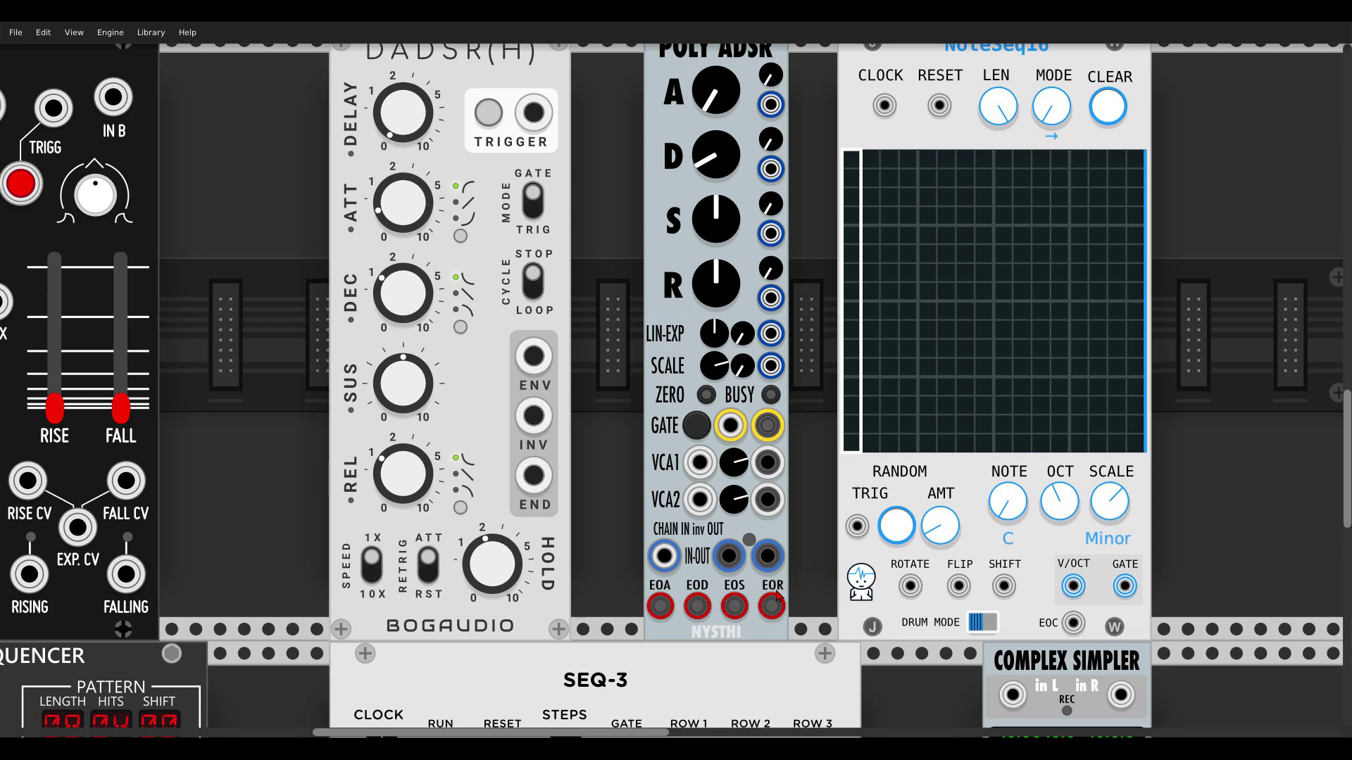
pyautogui.moveTo(784, 526); pyautogui.dragTo(598, 541)
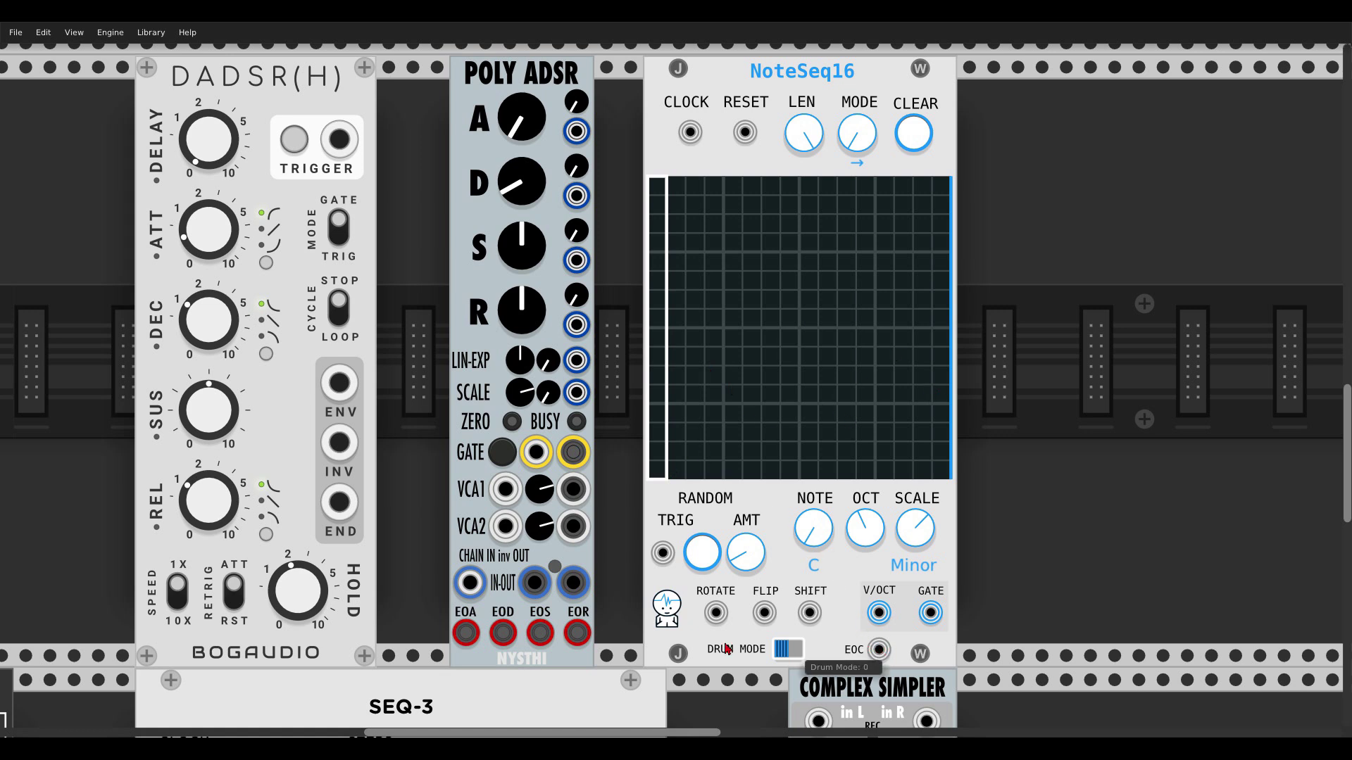
# - Scroll across the 4-hit Euclidean Sequencer, SEQ-3 and Complex Simpler modules
pyautogui.hscroll(-10, 611, 648)
pyautogui.scroll(-4, 611, 649)
pyautogui.scroll(-6, 684, 608)
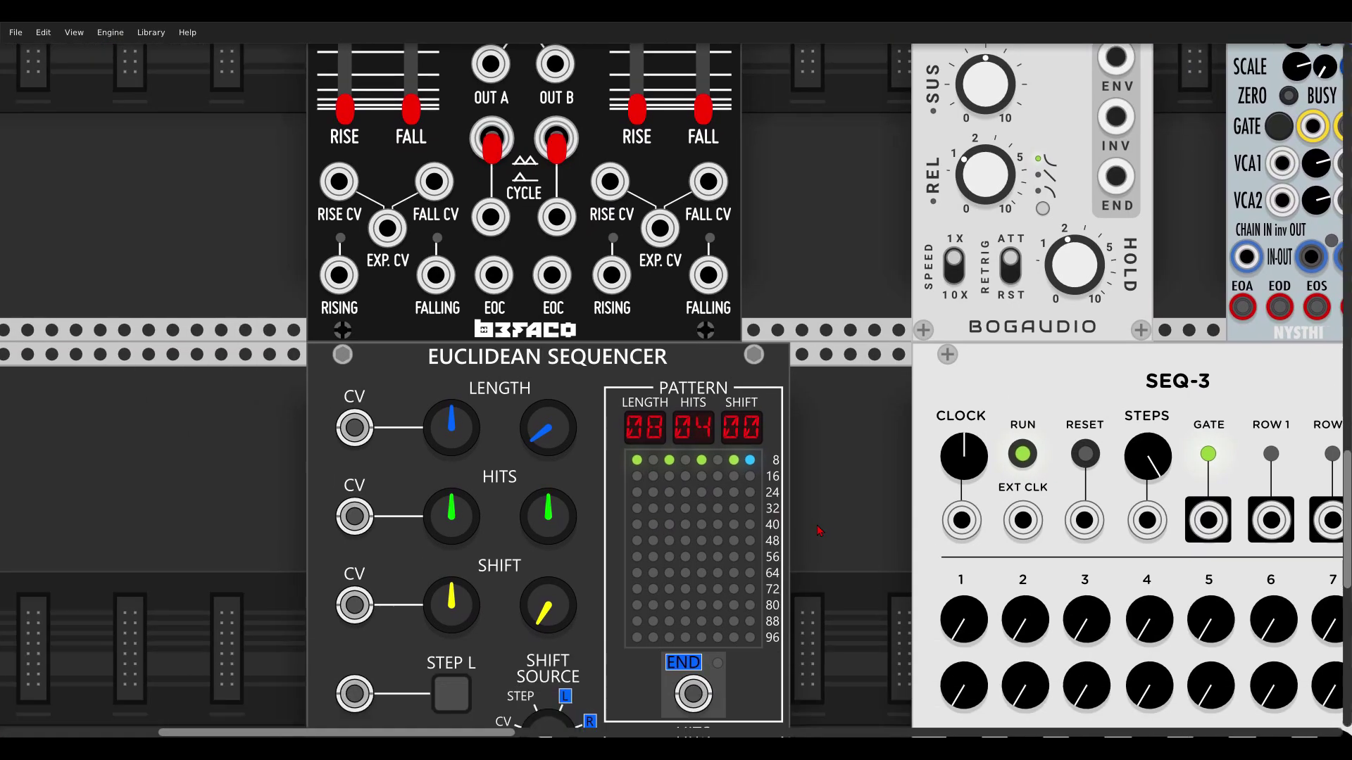
pyautogui.hscroll(-4, 775, 458)
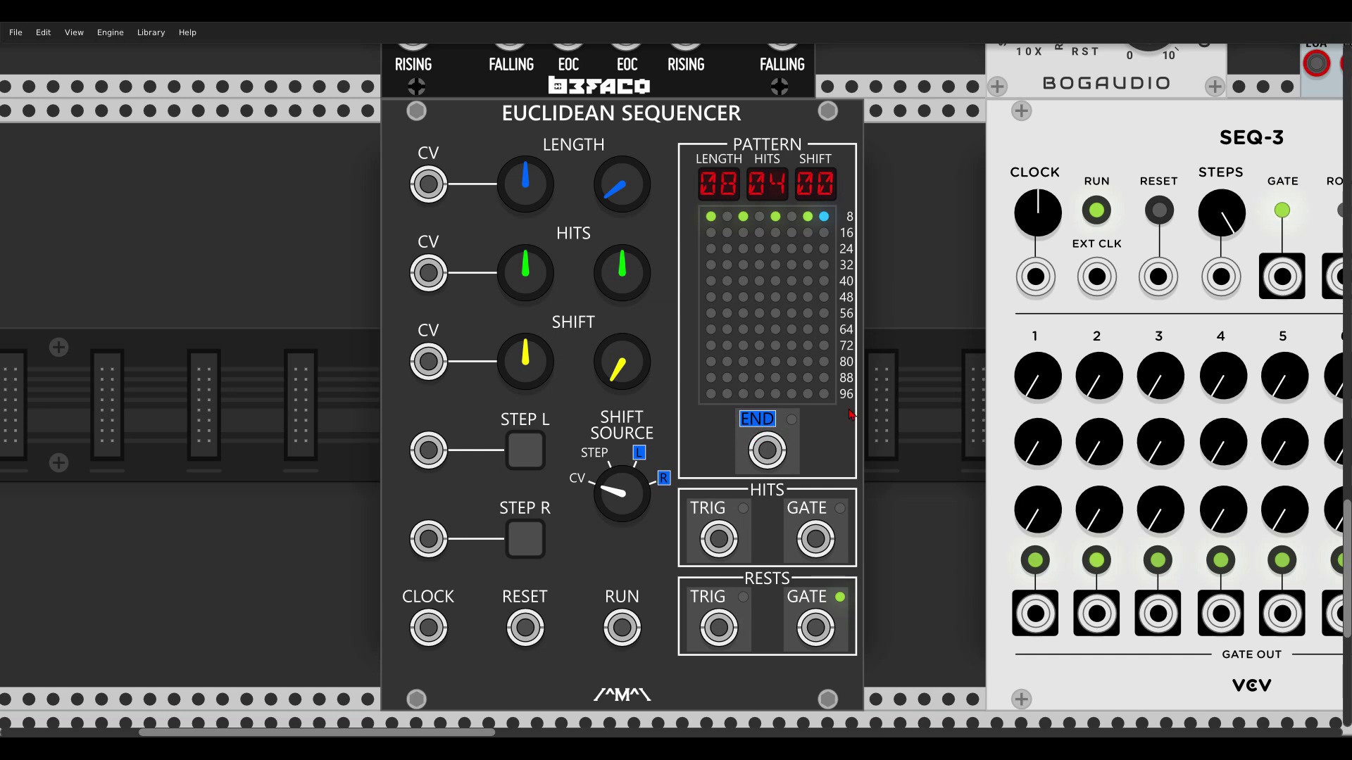
pyautogui.hscroll(8, 487, 353)
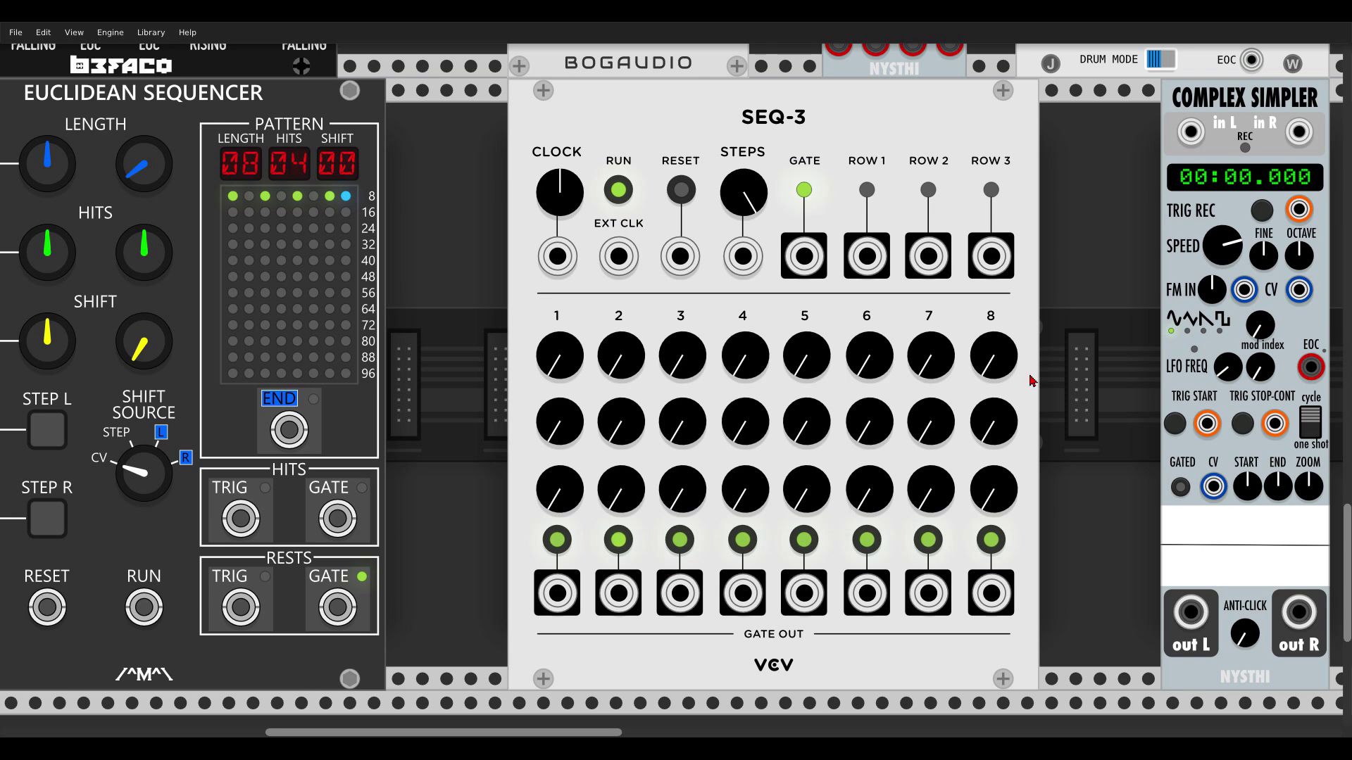
pyautogui.hscroll(5, 810, 359)
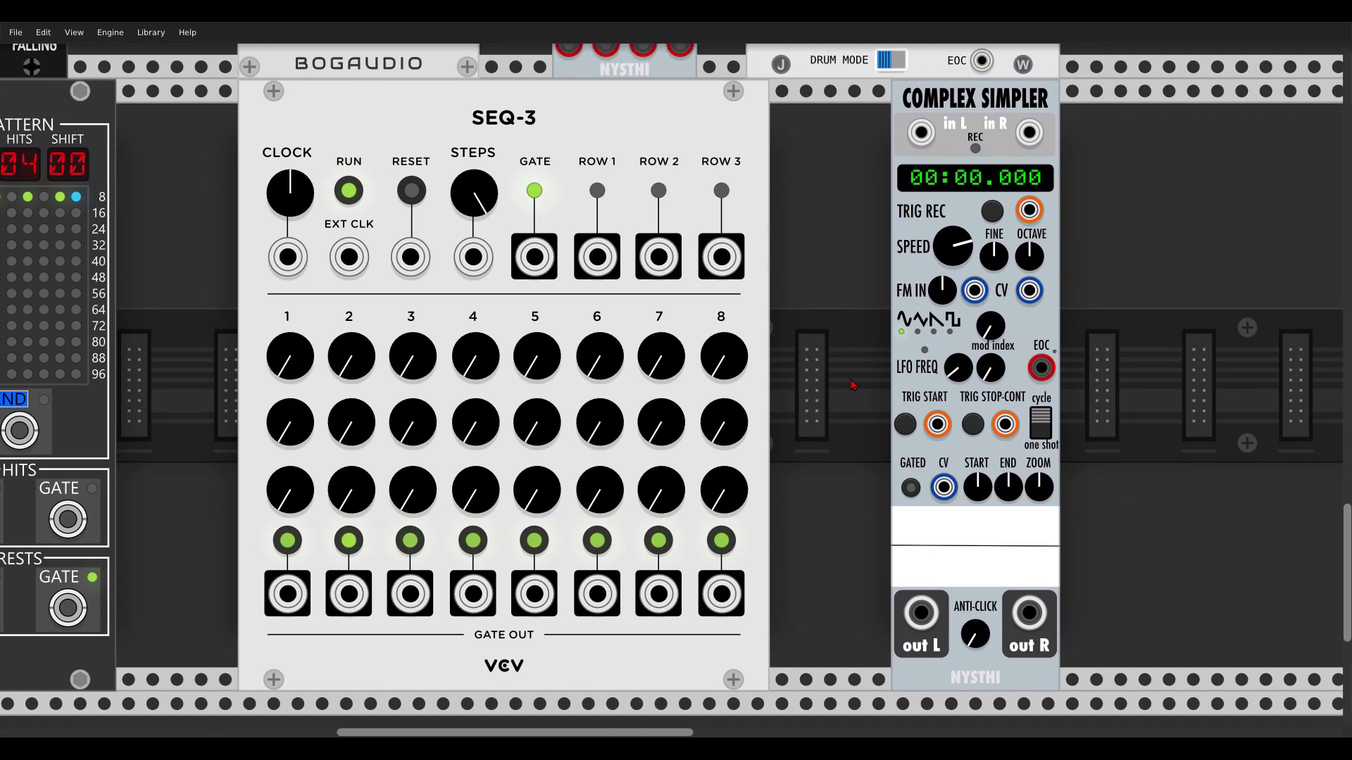
pyautogui.hscroll(5, 801, 363)
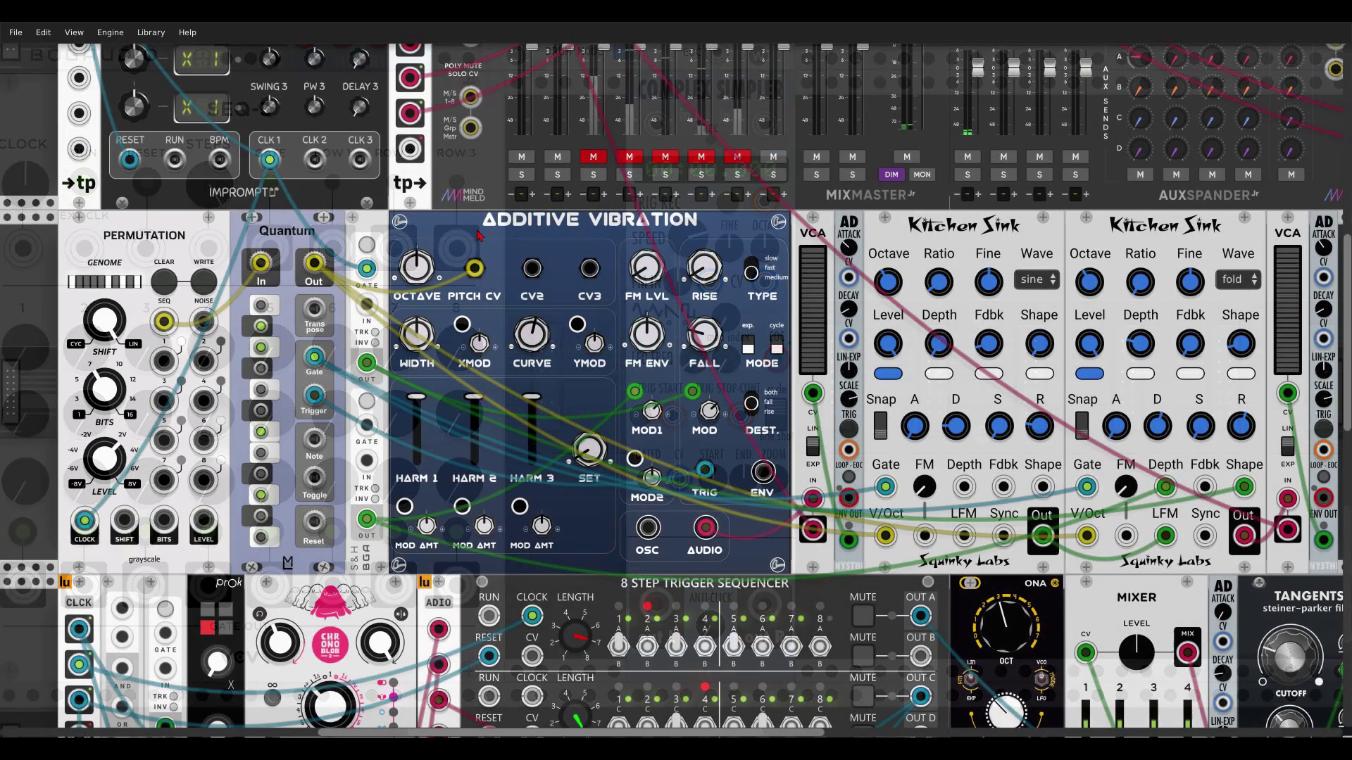
# - Fire the left AD envelope twice to sound the first Kitchen Sink voice
pyautogui.hscroll(-3, 320, 226)
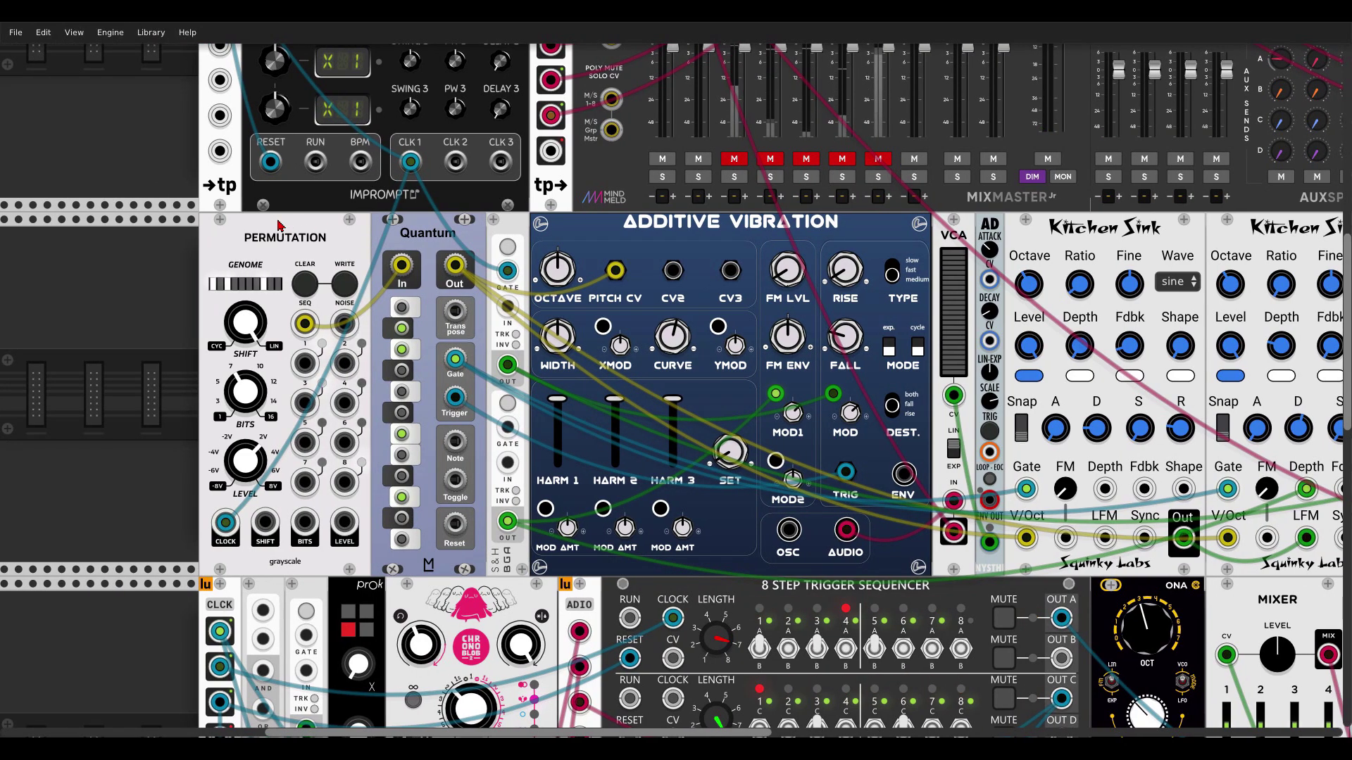
pyautogui.hscroll(2, 497, 239)
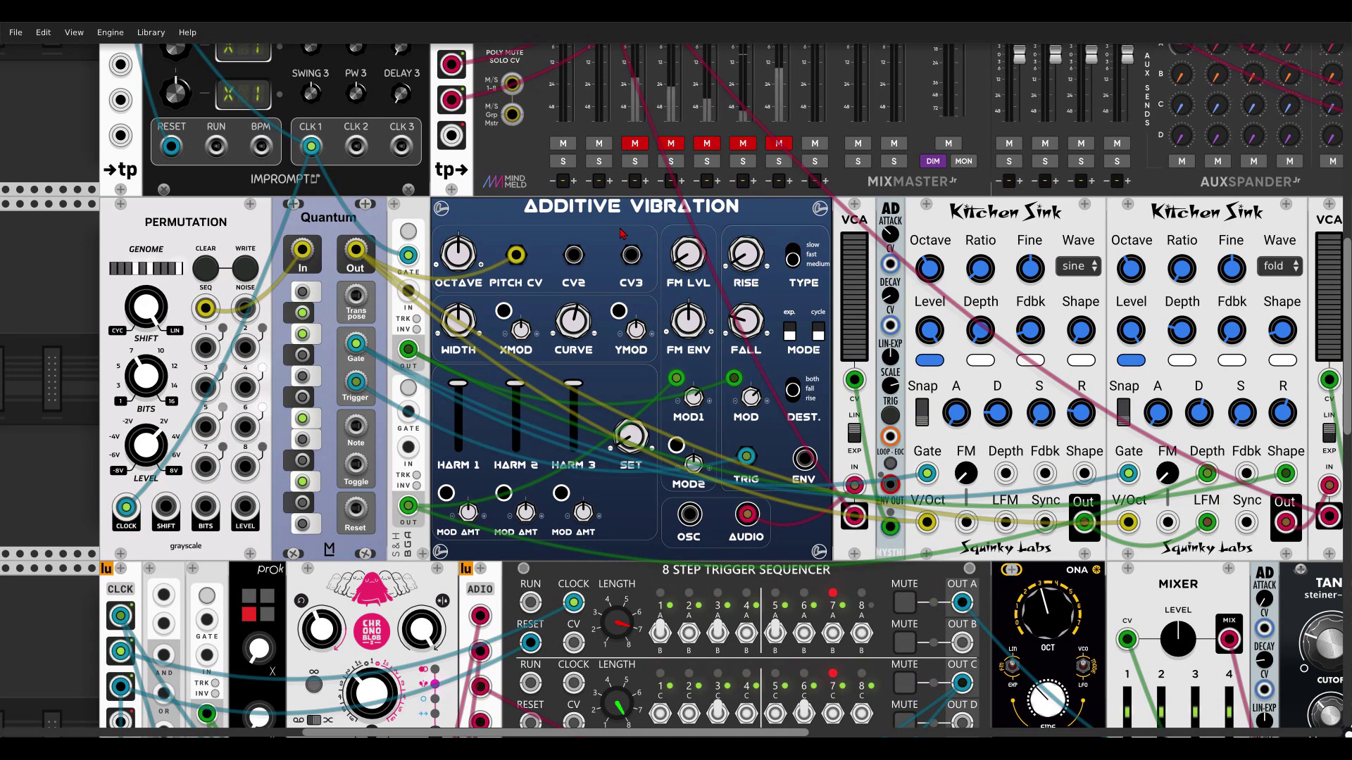
pyautogui.hscroll(5, 947, 234)
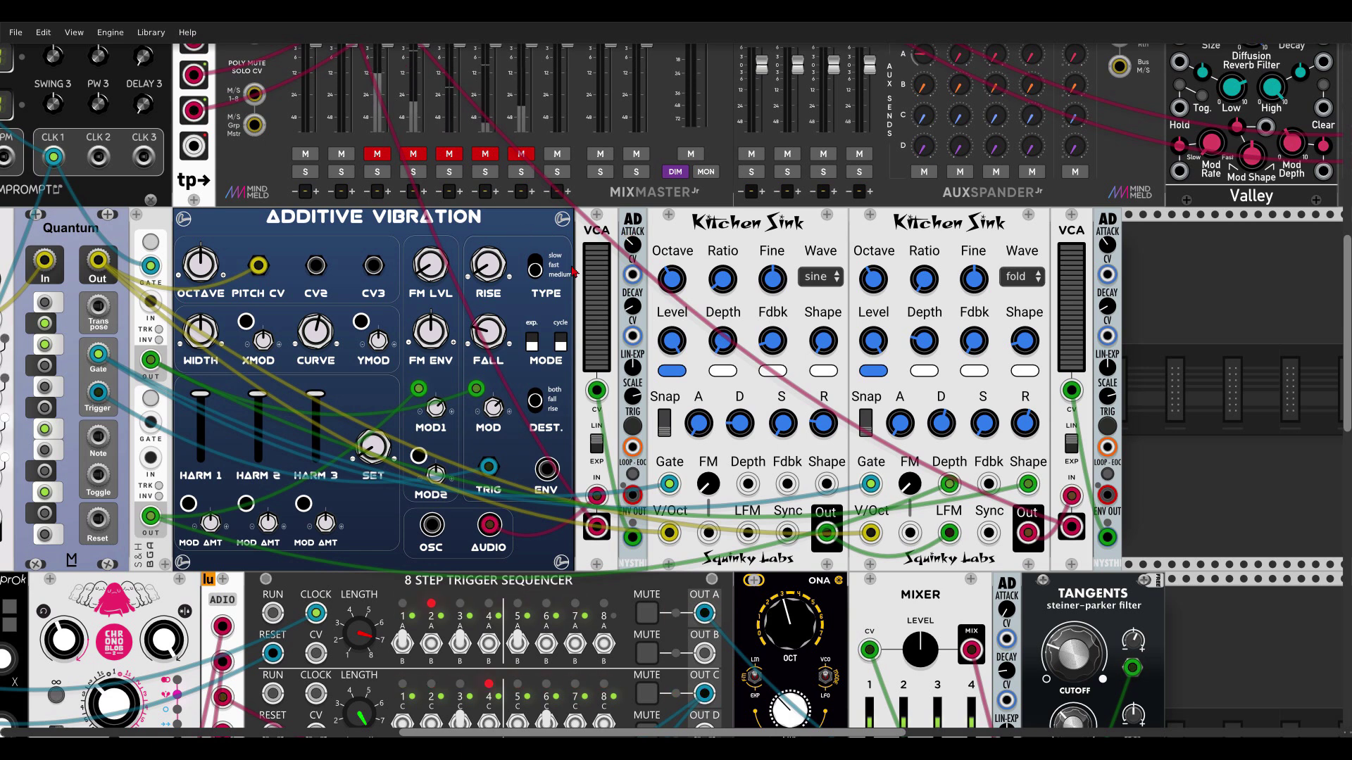
pyautogui.click(633, 434)
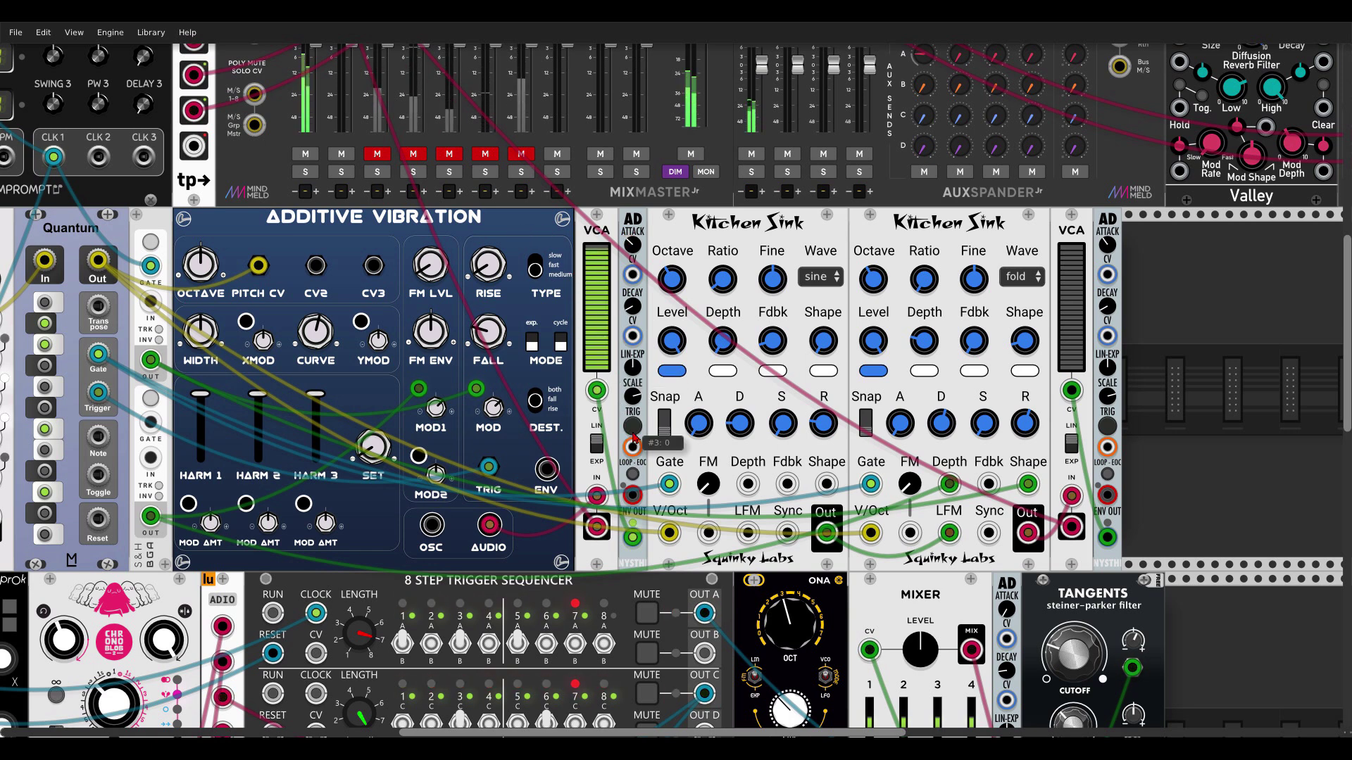
pyautogui.click(633, 436)
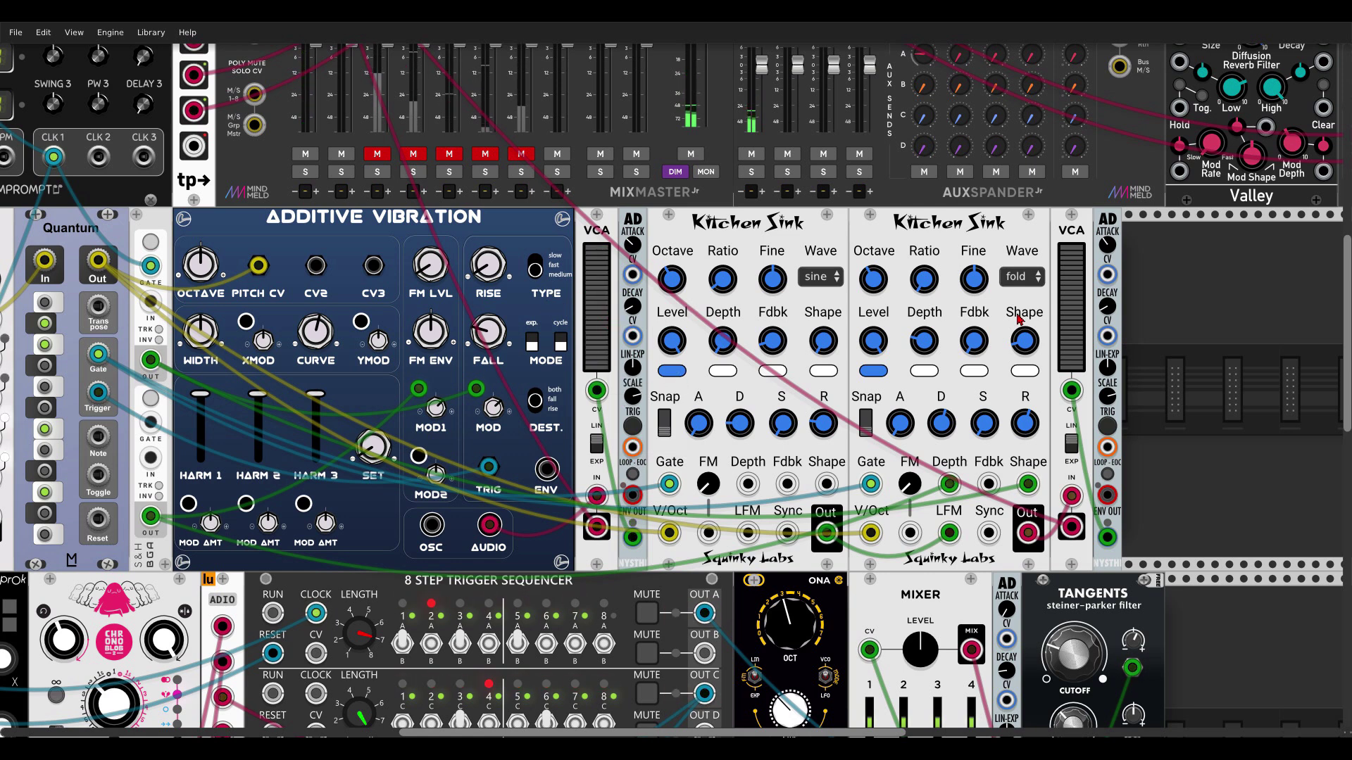
# - Cross-patch the AD envelopes: left ENV OUT to right trigger, right ENV OUT to left LOOP/EOC
pyautogui.moveTo(1124, 424); pyautogui.dragTo(963, 424)
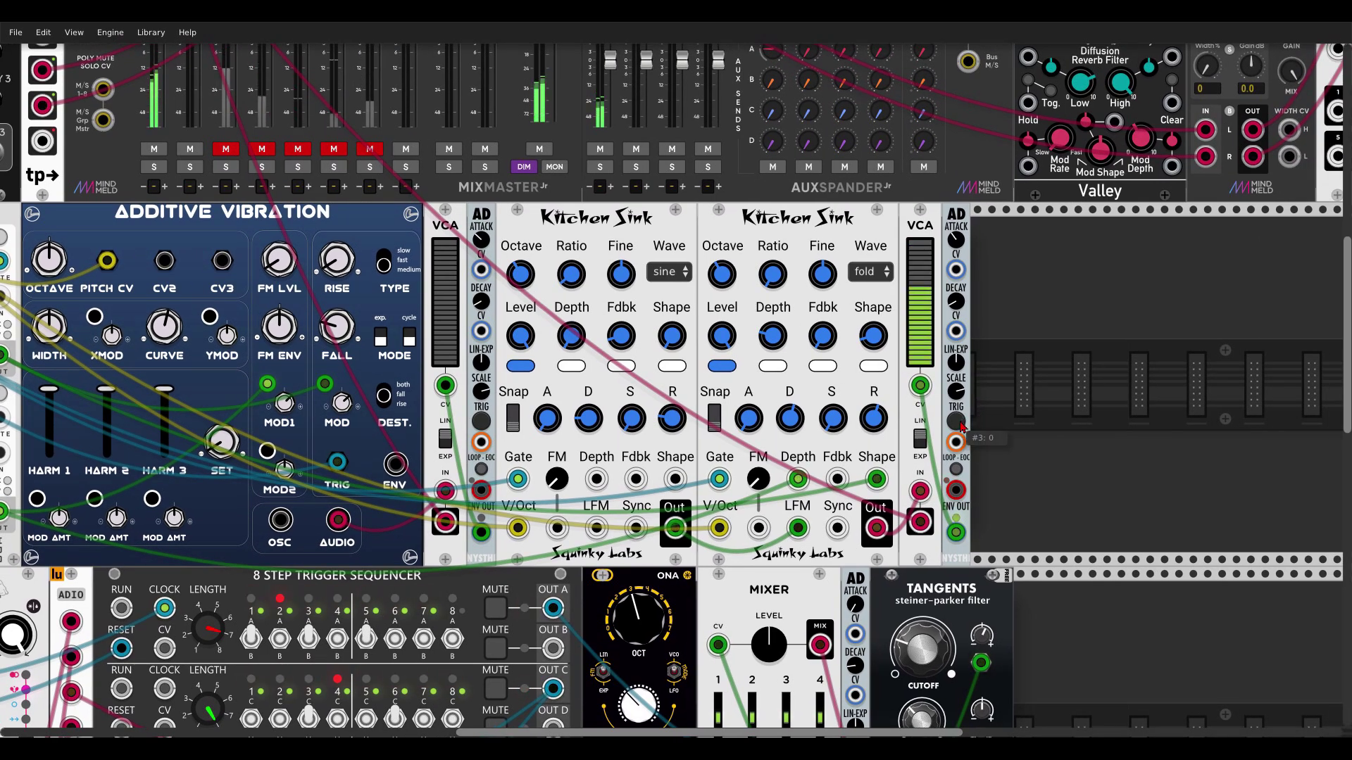
pyautogui.moveTo(1021, 414); pyautogui.dragTo(1011, 404)
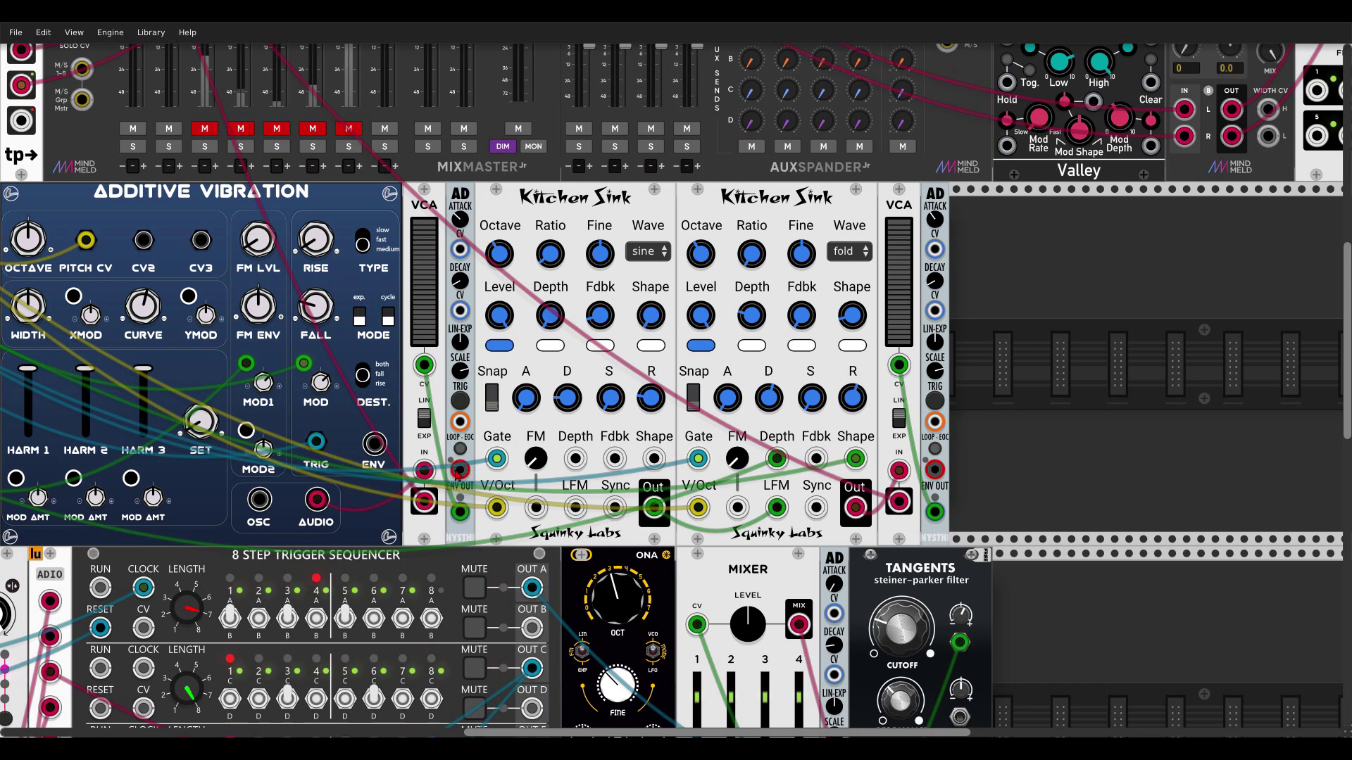
pyautogui.moveTo(459, 475); pyautogui.dragTo(935, 421)
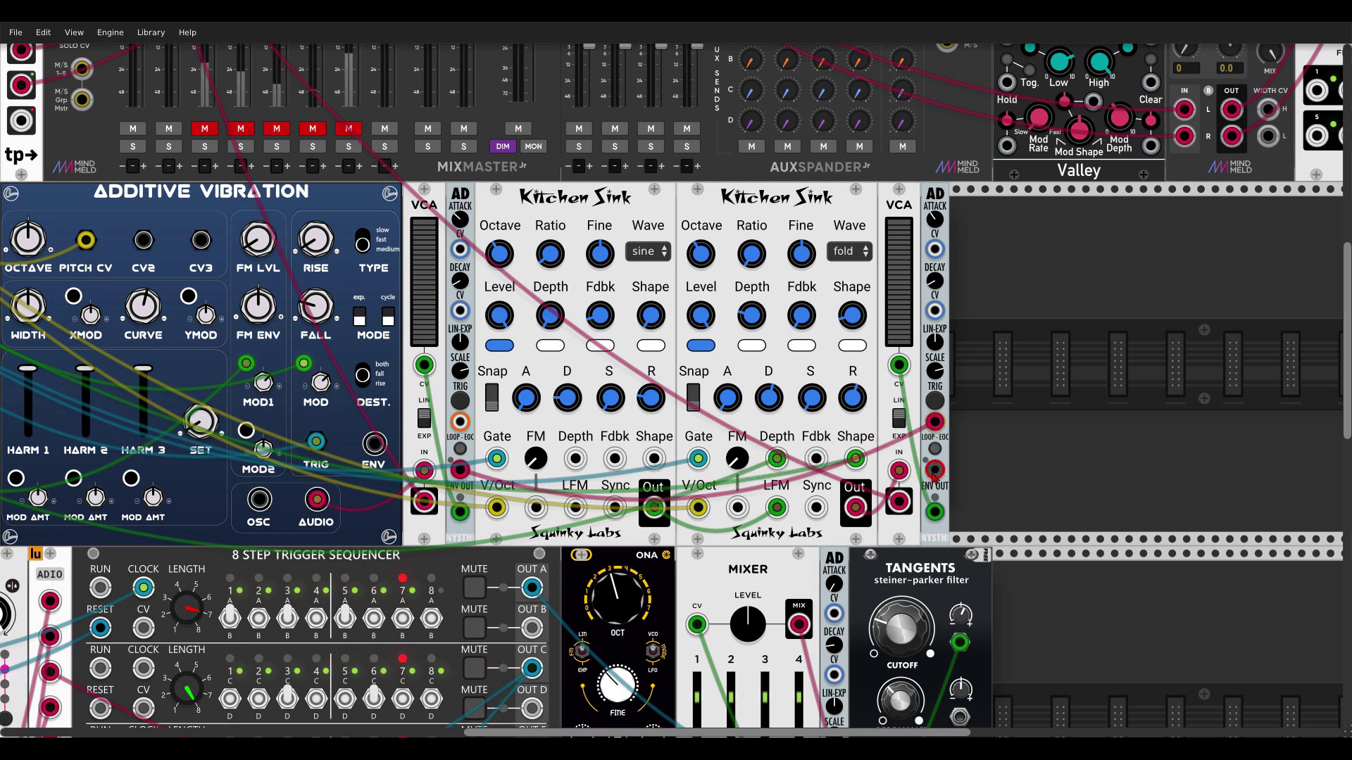
pyautogui.moveTo(935, 471)
pyautogui.mouseDown()
pyautogui.moveTo(789, 486)
pyautogui.moveTo(507, 444)
pyautogui.moveTo(463, 421)
pyautogui.mouseUp()
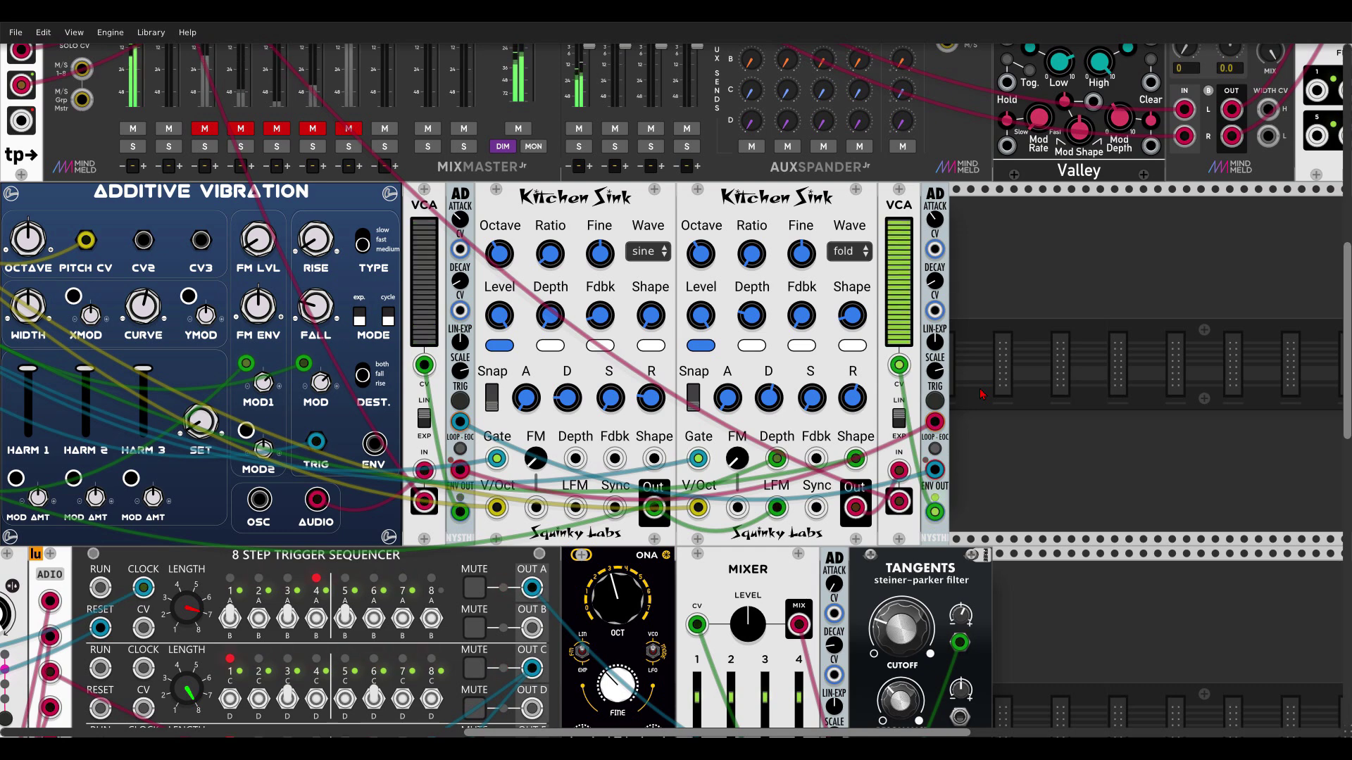
pyautogui.hscroll(-8, 380, 185)
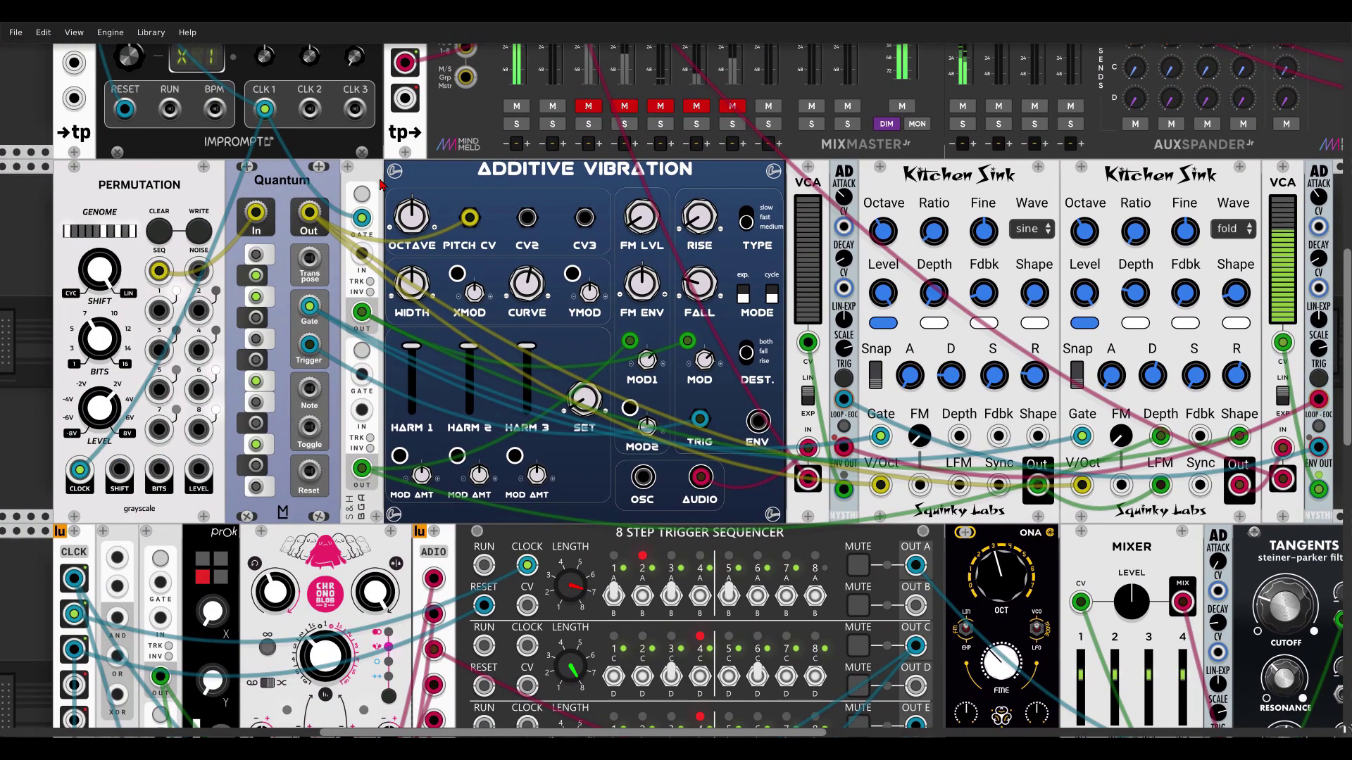
# - Duplicate the Bogaudio S&H with Ctrl+D beside the right AD envelope and set Normal range to +/-1V
pyautogui.hscroll(-2, 380, 184)
pyautogui.scroll(-2, 465, 184)
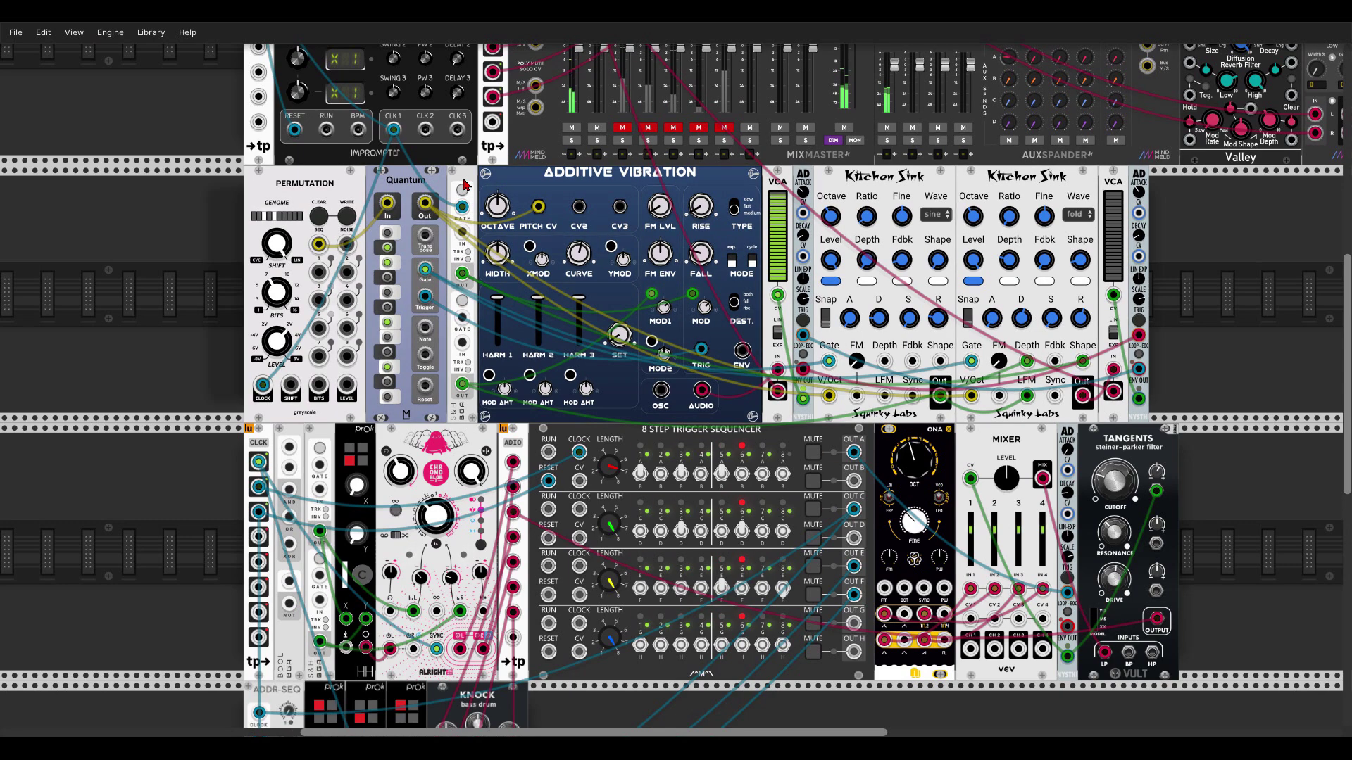
pyautogui.hotkey('ctrl', 'd')
pyautogui.click(1169, 273)
pyautogui.hscroll(1, 1113, 271)
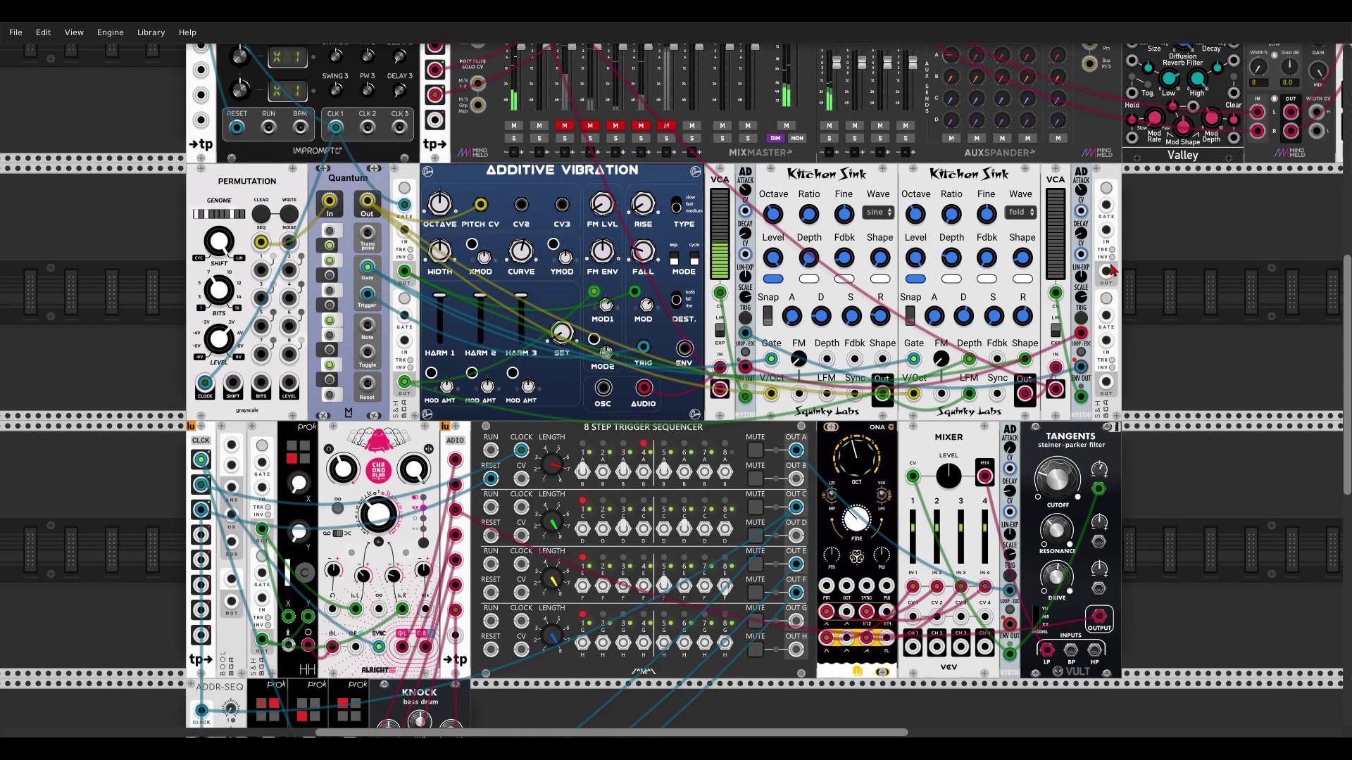
pyautogui.scroll(-1, 1113, 271)
pyautogui.scroll(3, 950, 192)
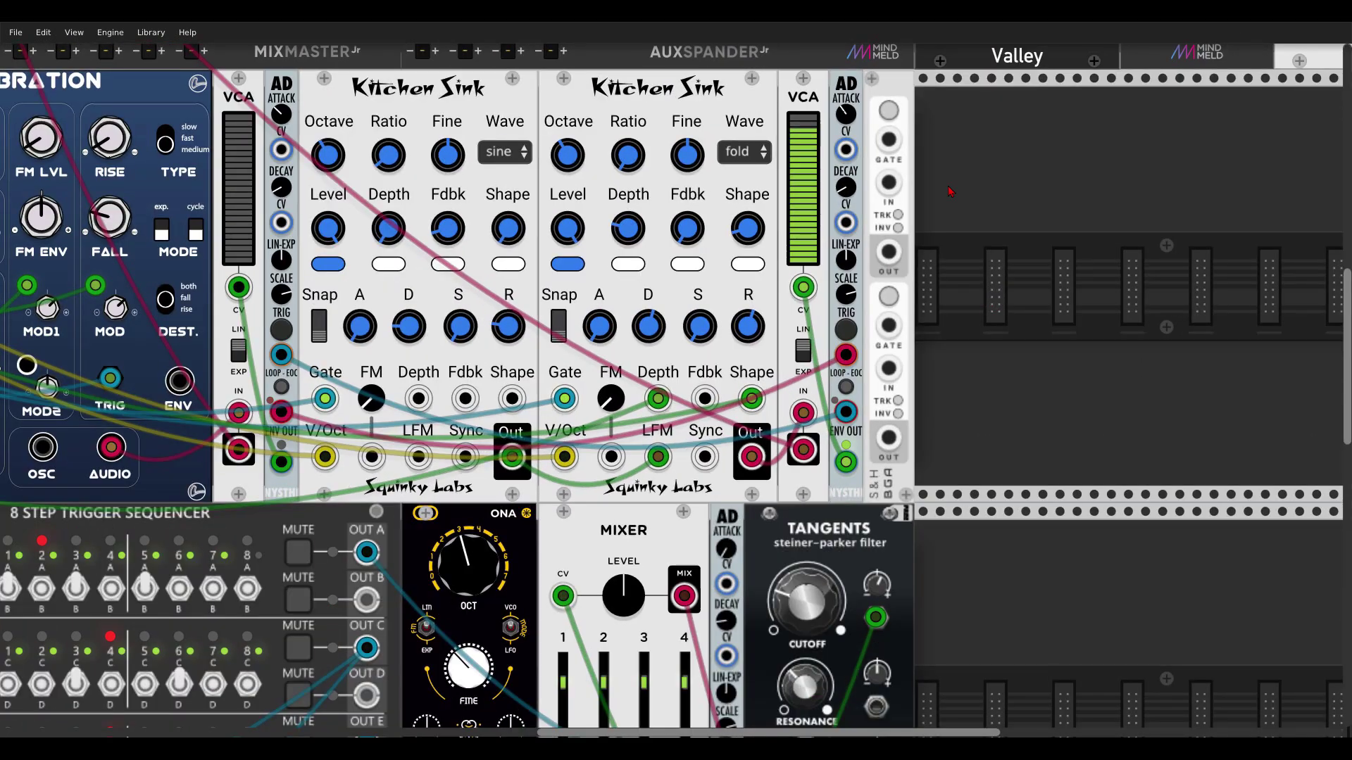
pyautogui.rightClick(896, 84)
pyautogui.moveTo(905, 283)
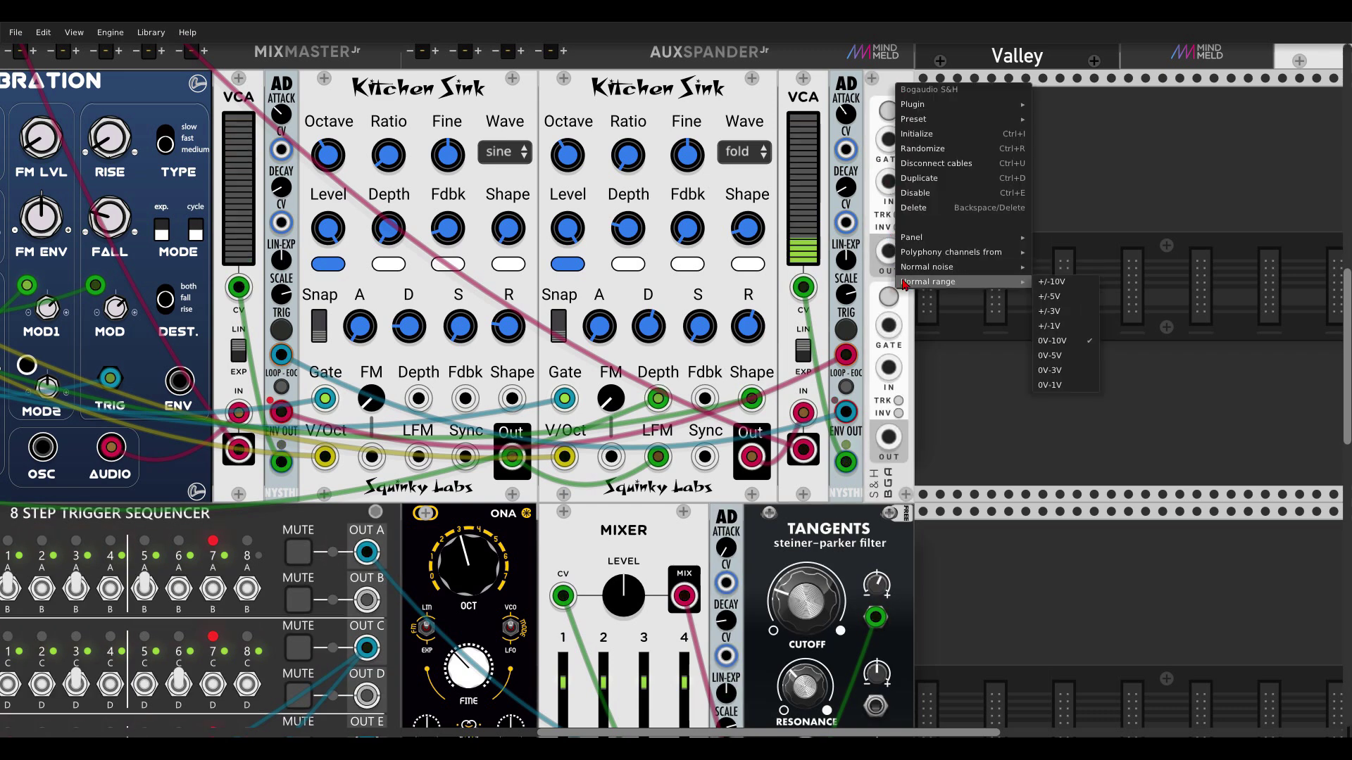
pyautogui.click(1065, 328)
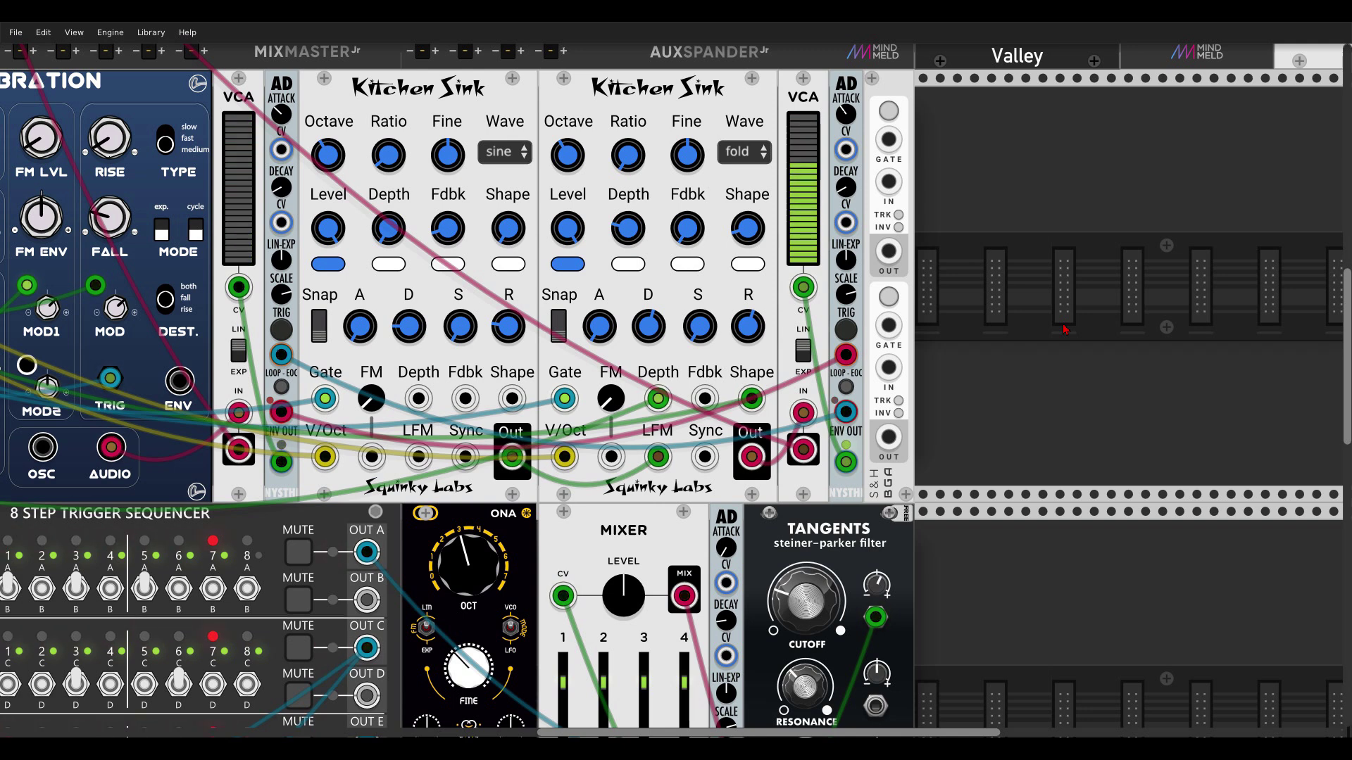
# - Cable envelope outputs into both S&H gates, and both S&H outputs into the left and right AD attack CV inputs
pyautogui.scroll(2, 1008, 246)
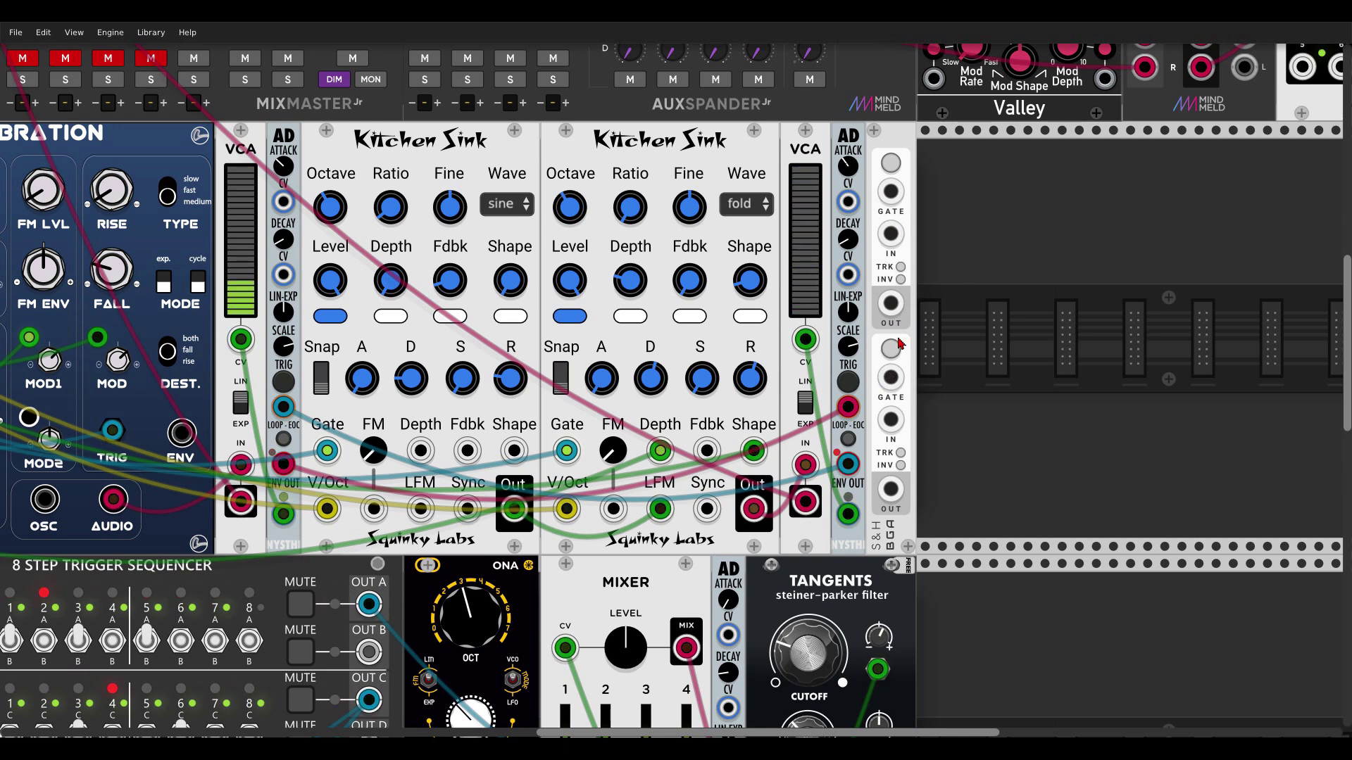
pyautogui.moveTo(890, 191); pyautogui.dragTo(283, 465)
pyautogui.moveTo(893, 378); pyautogui.dragTo(848, 464)
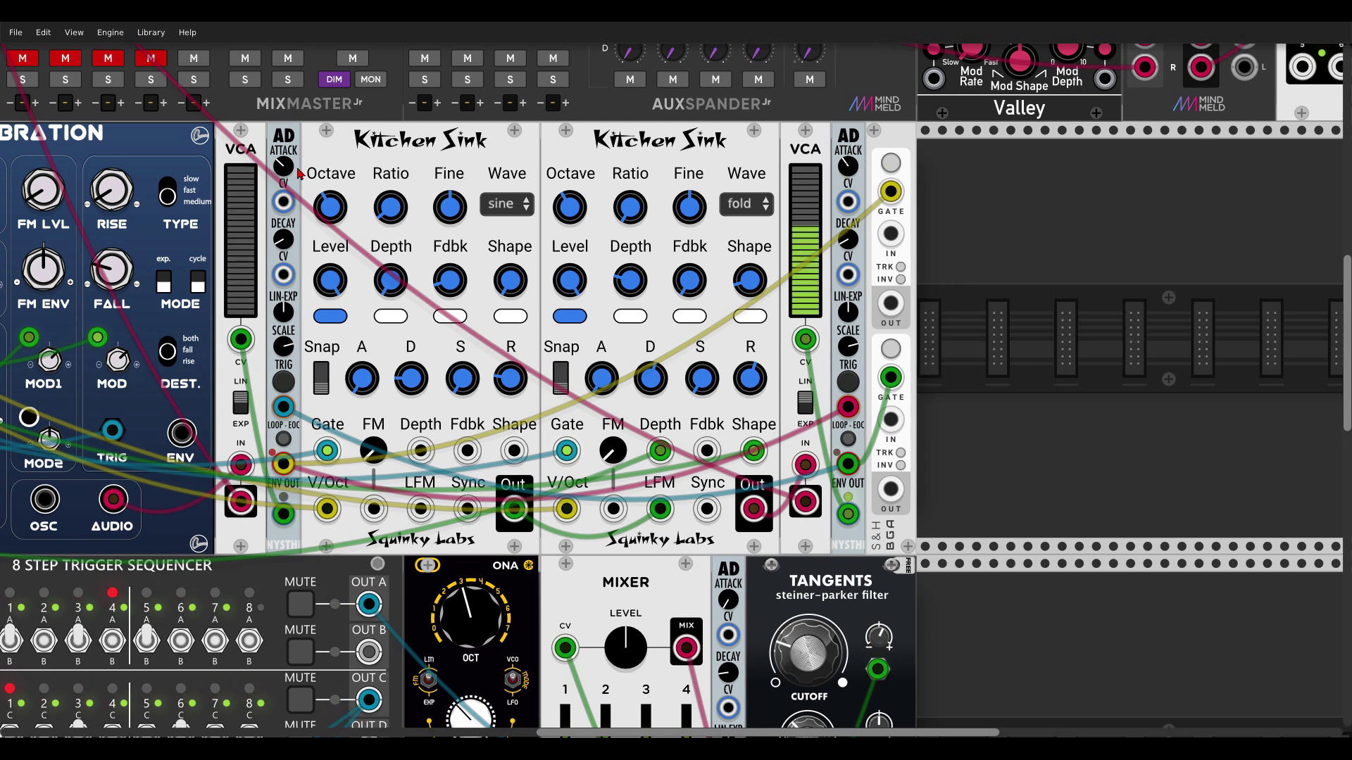
pyautogui.moveTo(890, 304); pyautogui.dragTo(283, 203)
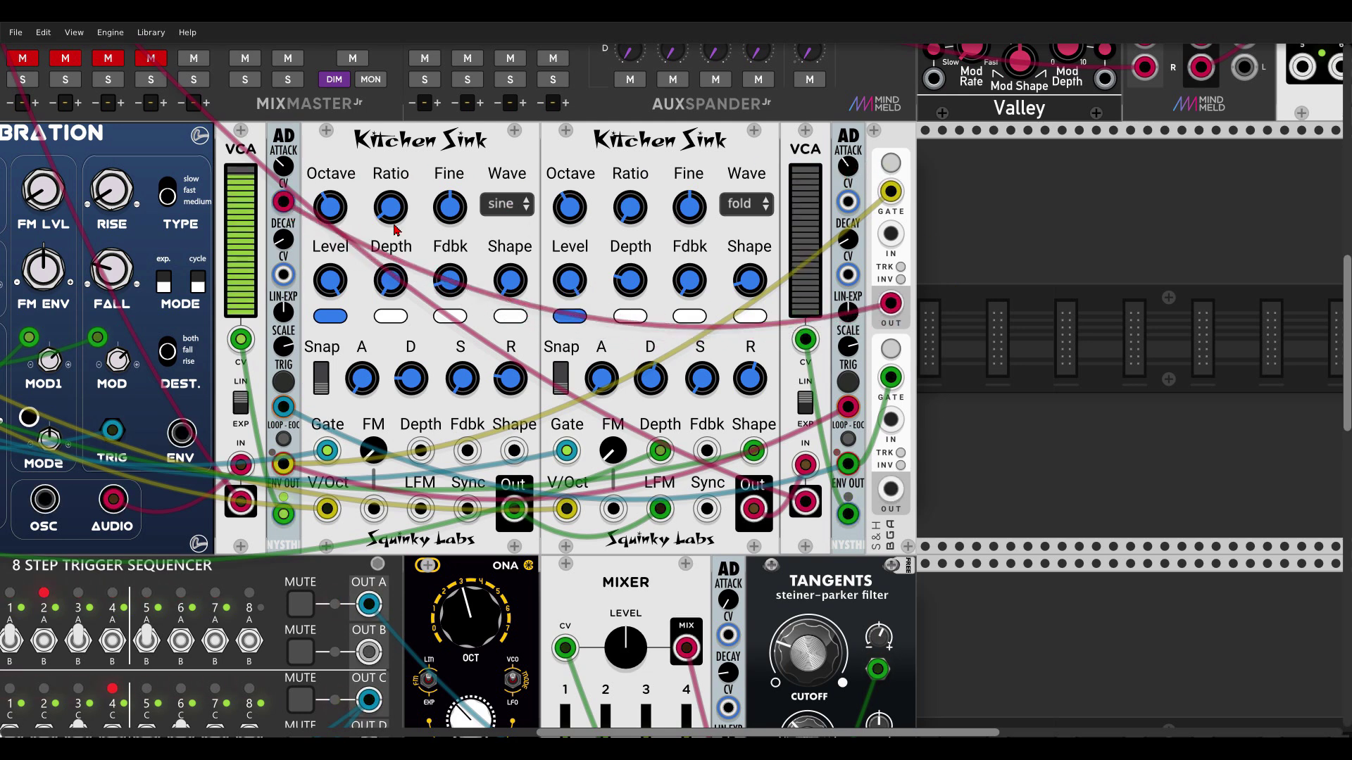
pyautogui.moveTo(848, 202); pyautogui.dragTo(890, 490)
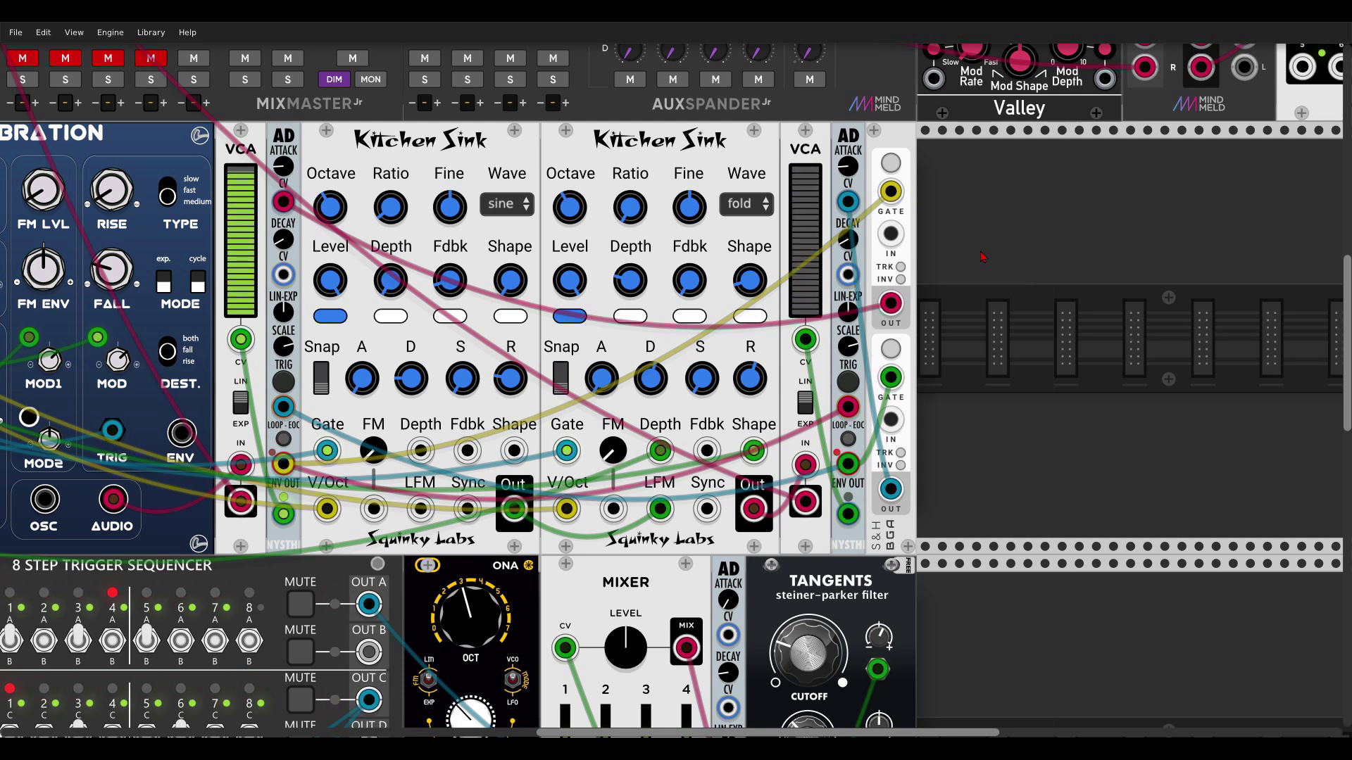
pyautogui.moveTo(984, 257); pyautogui.dragTo(1172, 240)
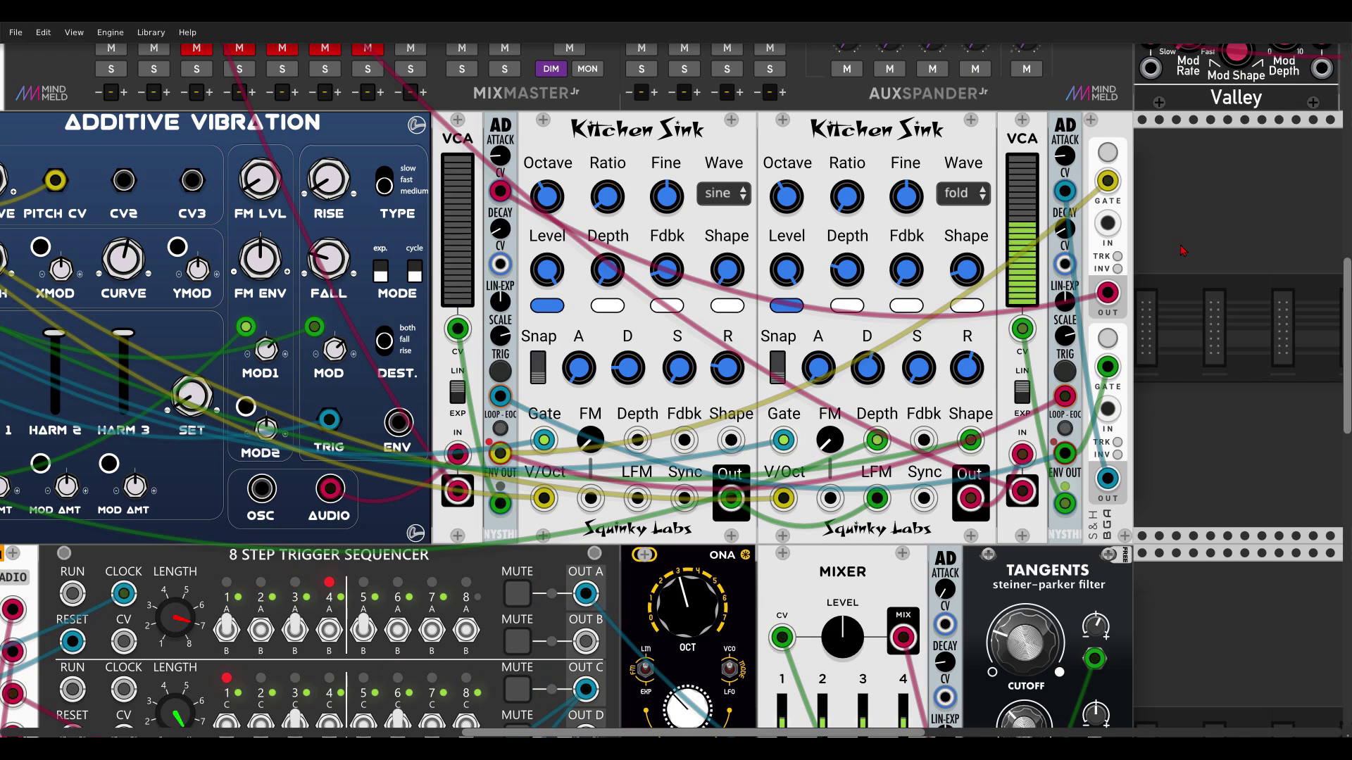
pyautogui.scroll(-2, 1183, 251)
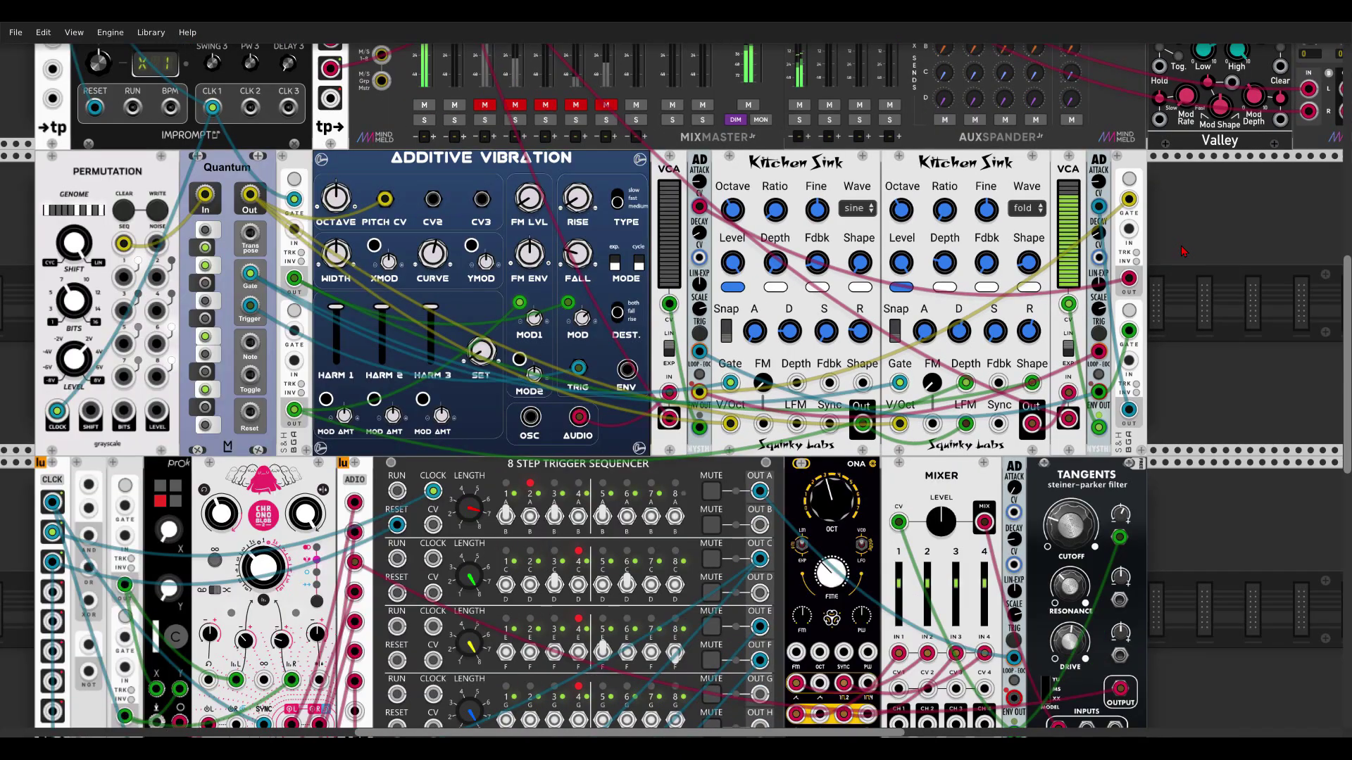
pyautogui.moveTo(1183, 251); pyautogui.dragTo(1253, 178)
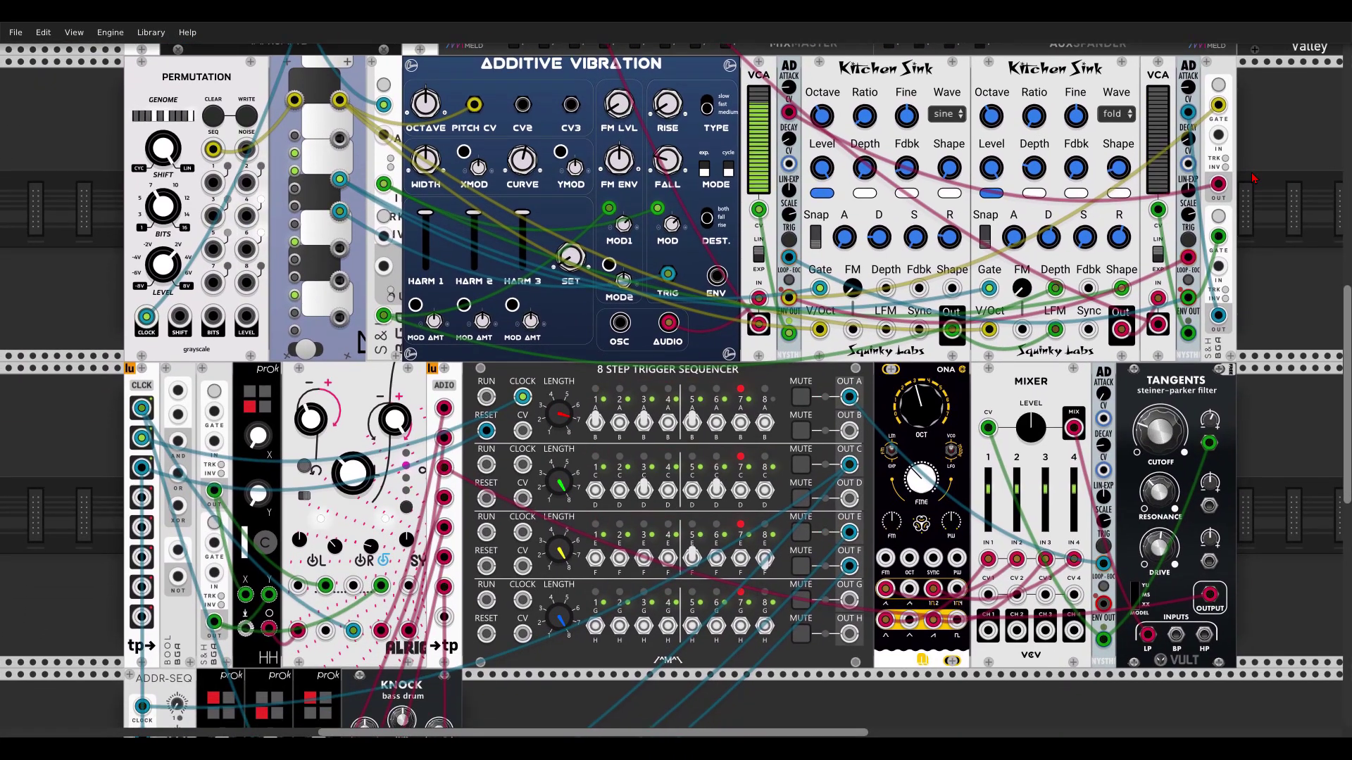
pyautogui.scroll(1, 1253, 177)
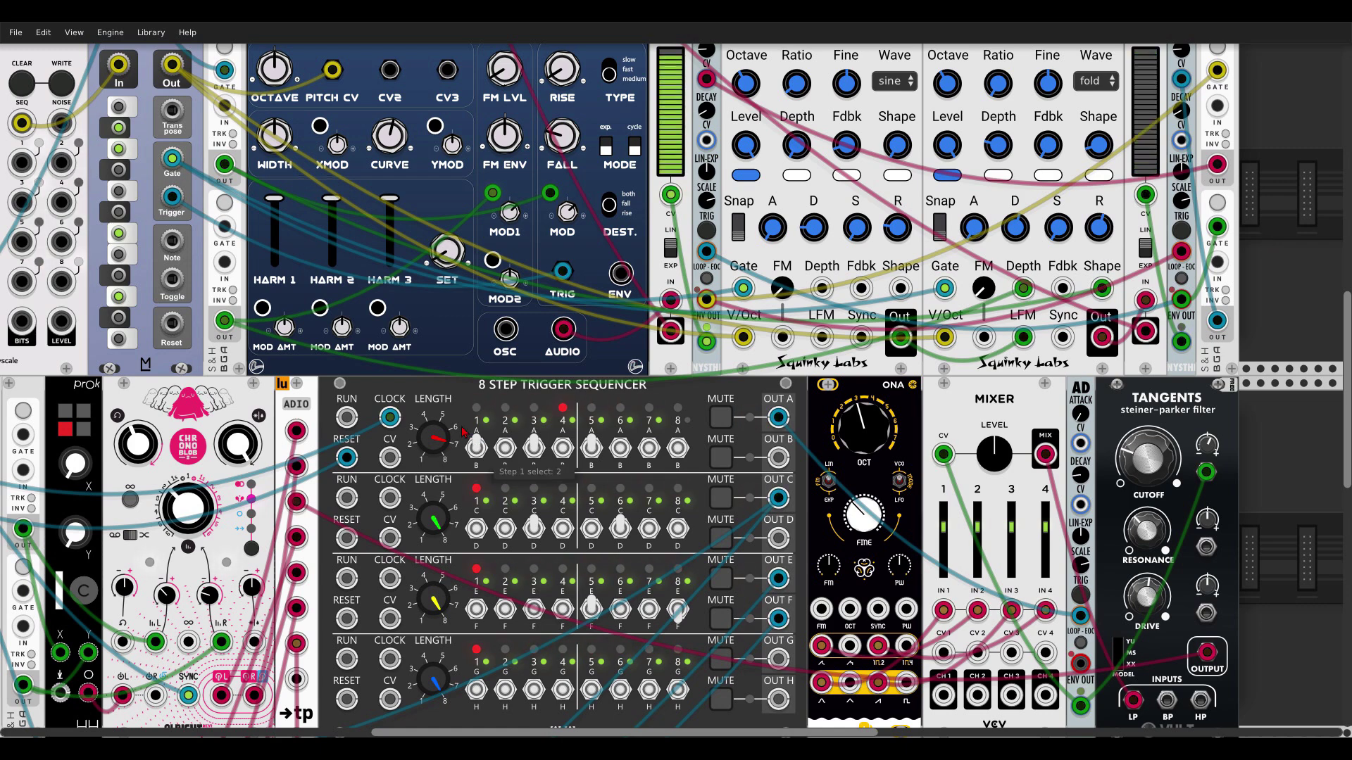
pyautogui.moveTo(462, 431); pyautogui.dragTo(936, 274)
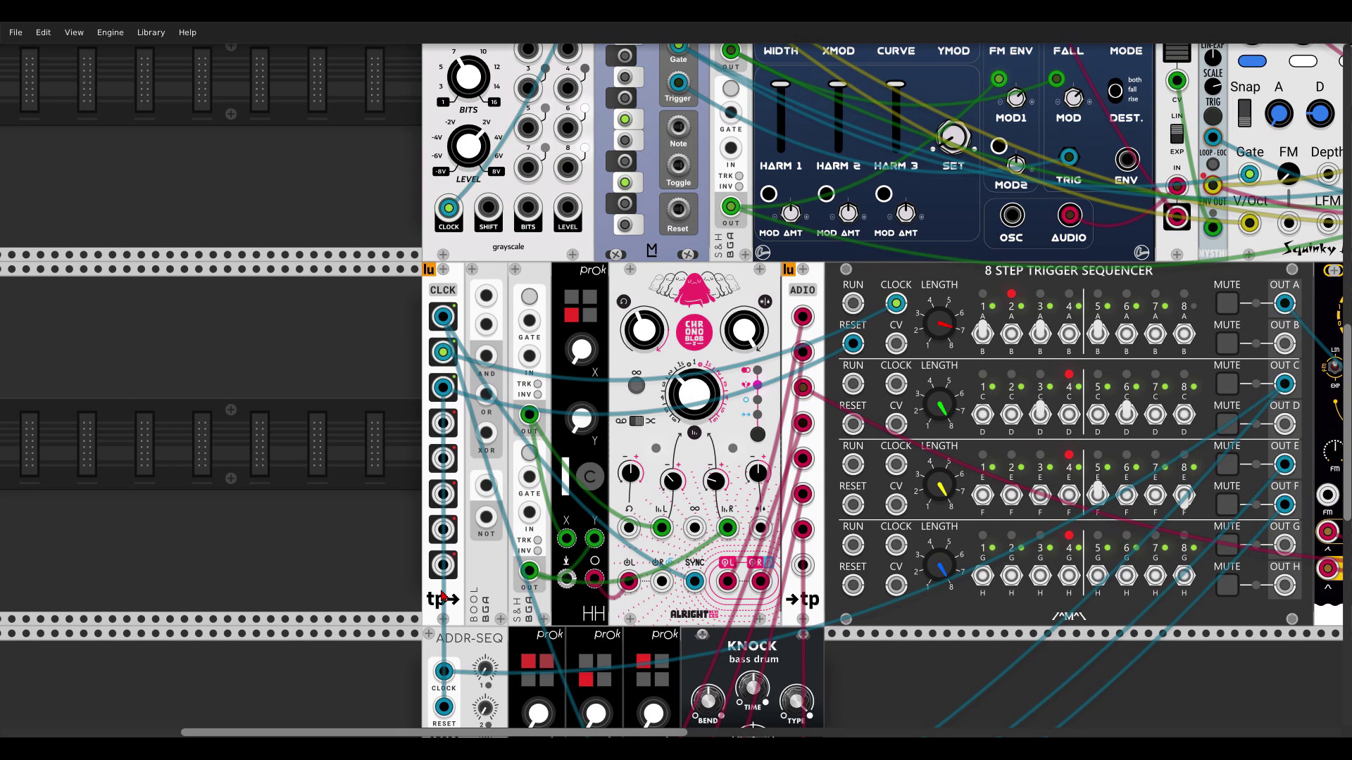
pyautogui.rightClick(442, 596)
pyautogui.click(427, 590)
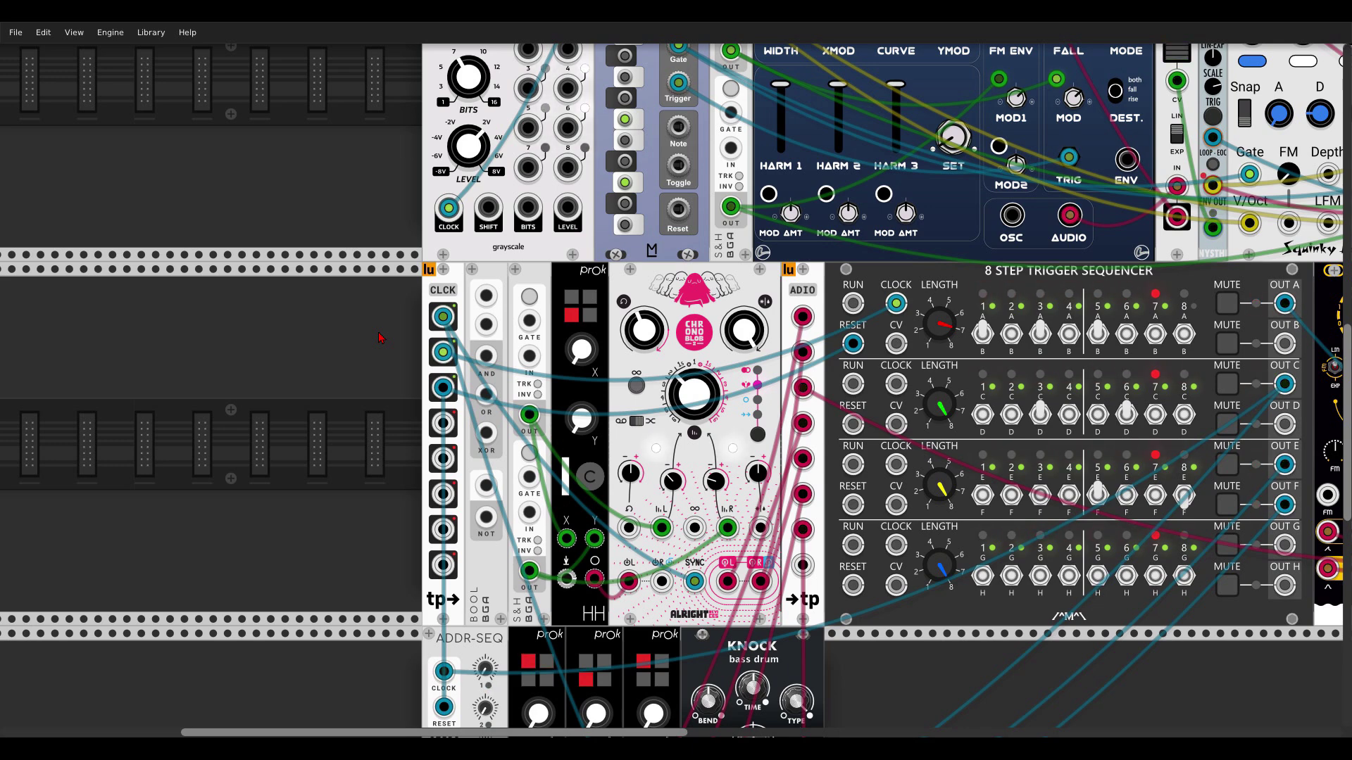
# - Cable the KNOCK bass drum's output into a free ADIO input jack
pyautogui.scroll(-2, 366, 339)
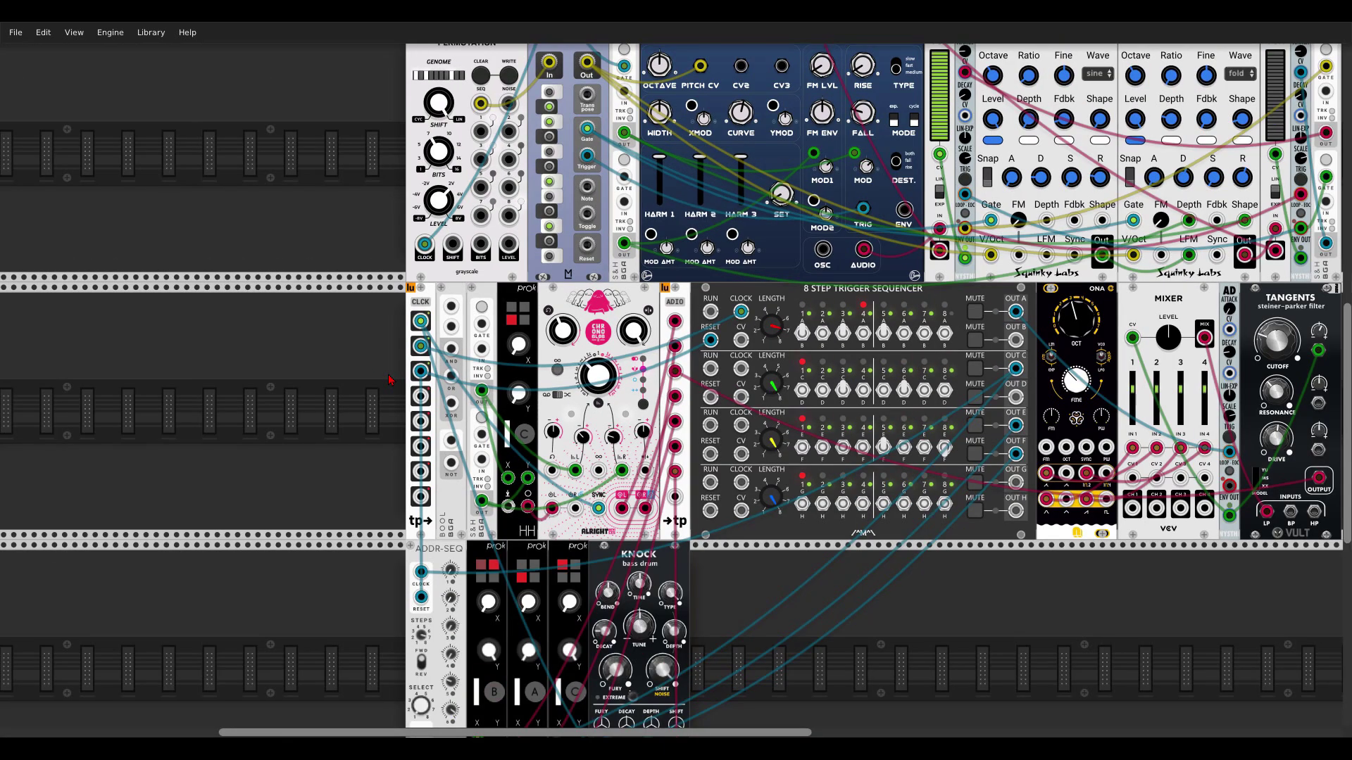
pyautogui.scroll(10, 390, 380)
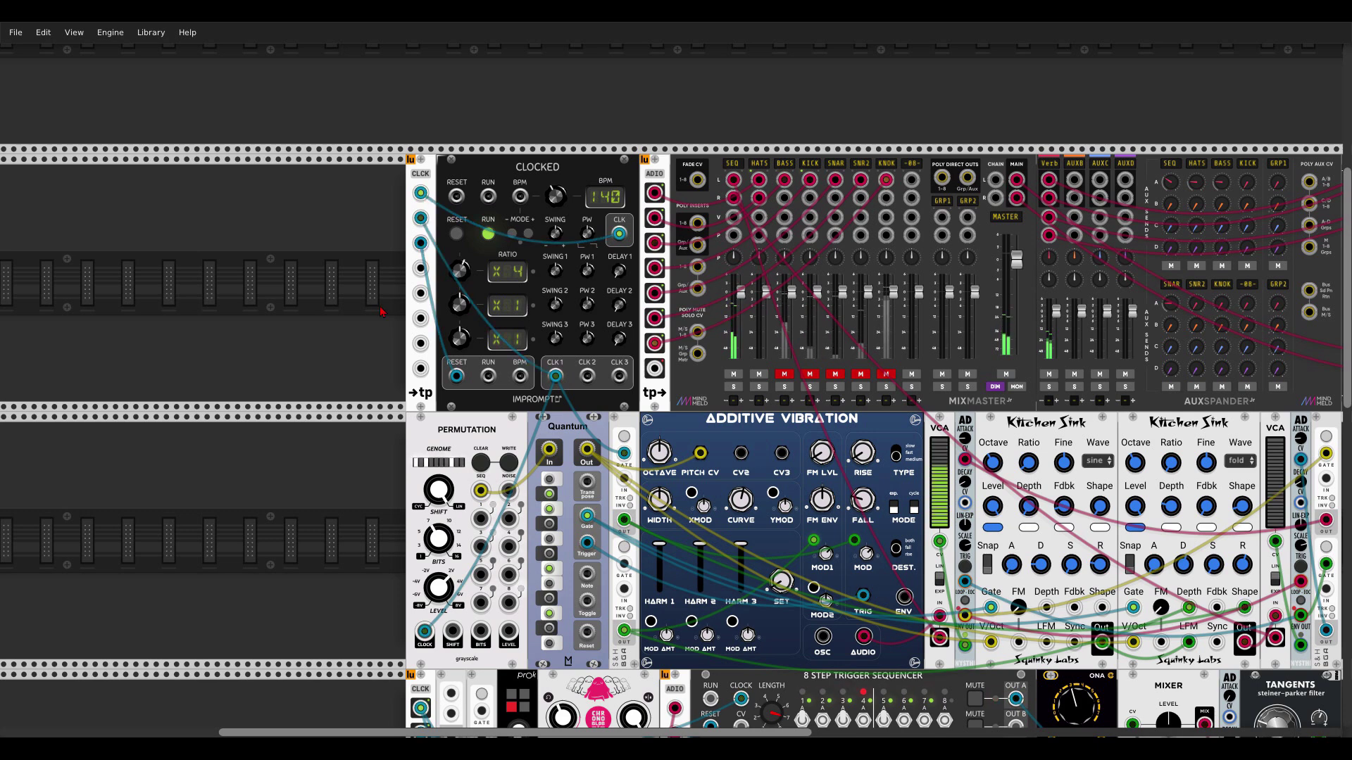
pyautogui.scroll(-3, 384, 446)
pyautogui.scroll(-6, 384, 446)
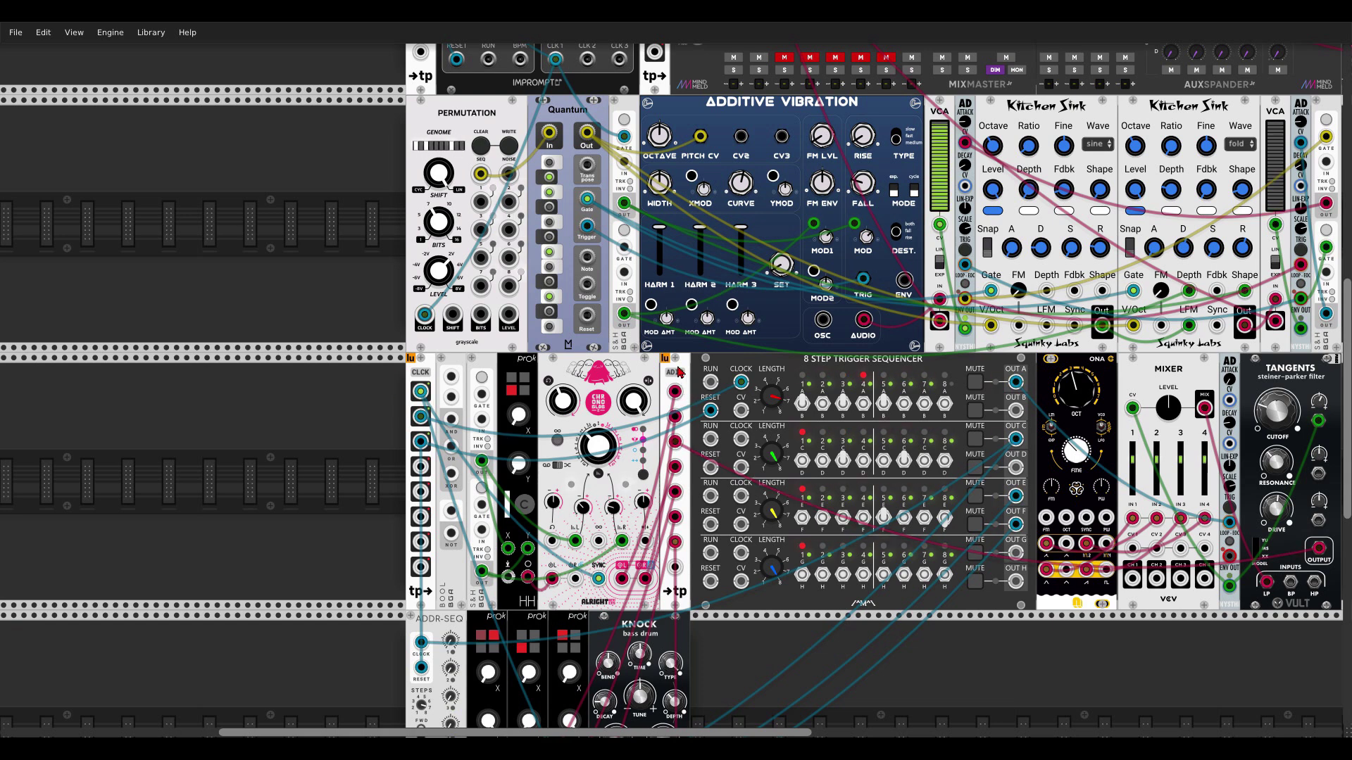
pyautogui.moveTo(604, 727); pyautogui.dragTo(676, 493)
pyautogui.scroll(5, 681, 420)
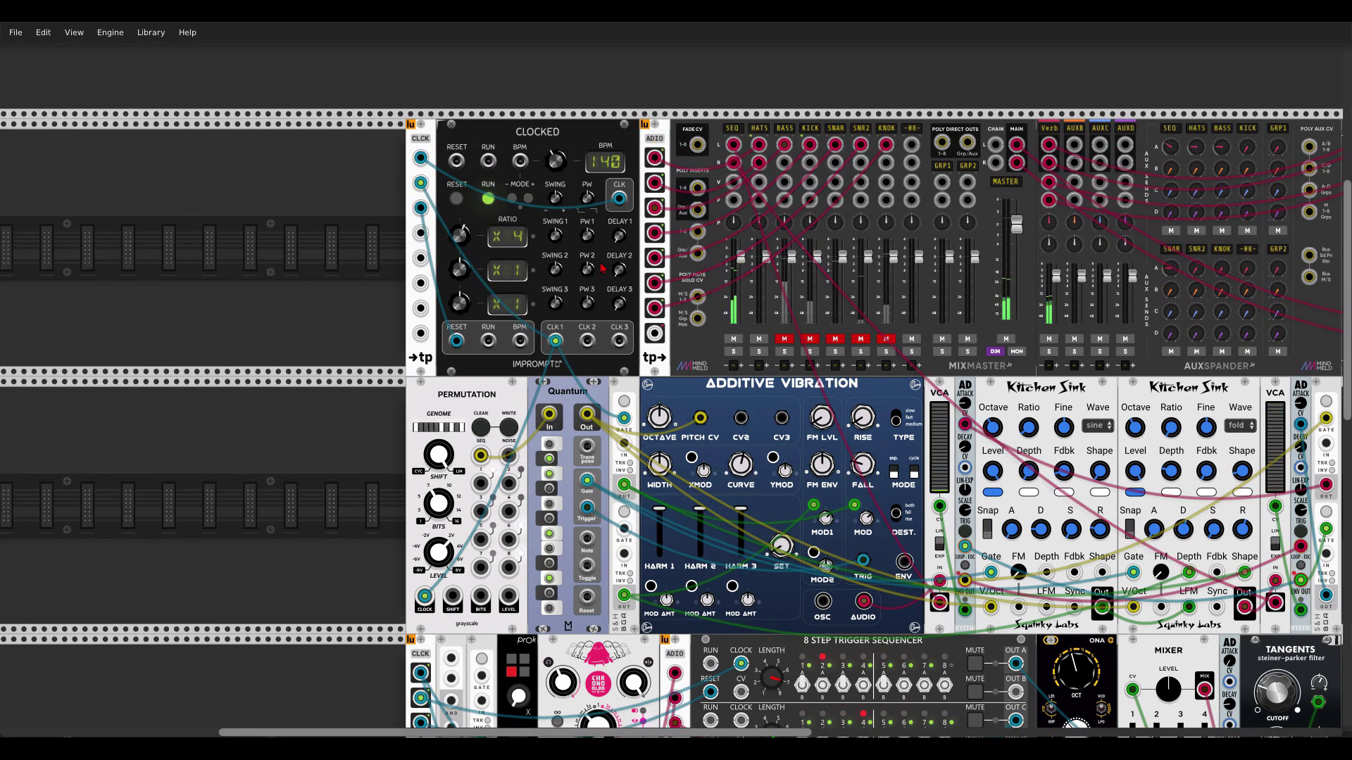
pyautogui.scroll(-5, 373, 461)
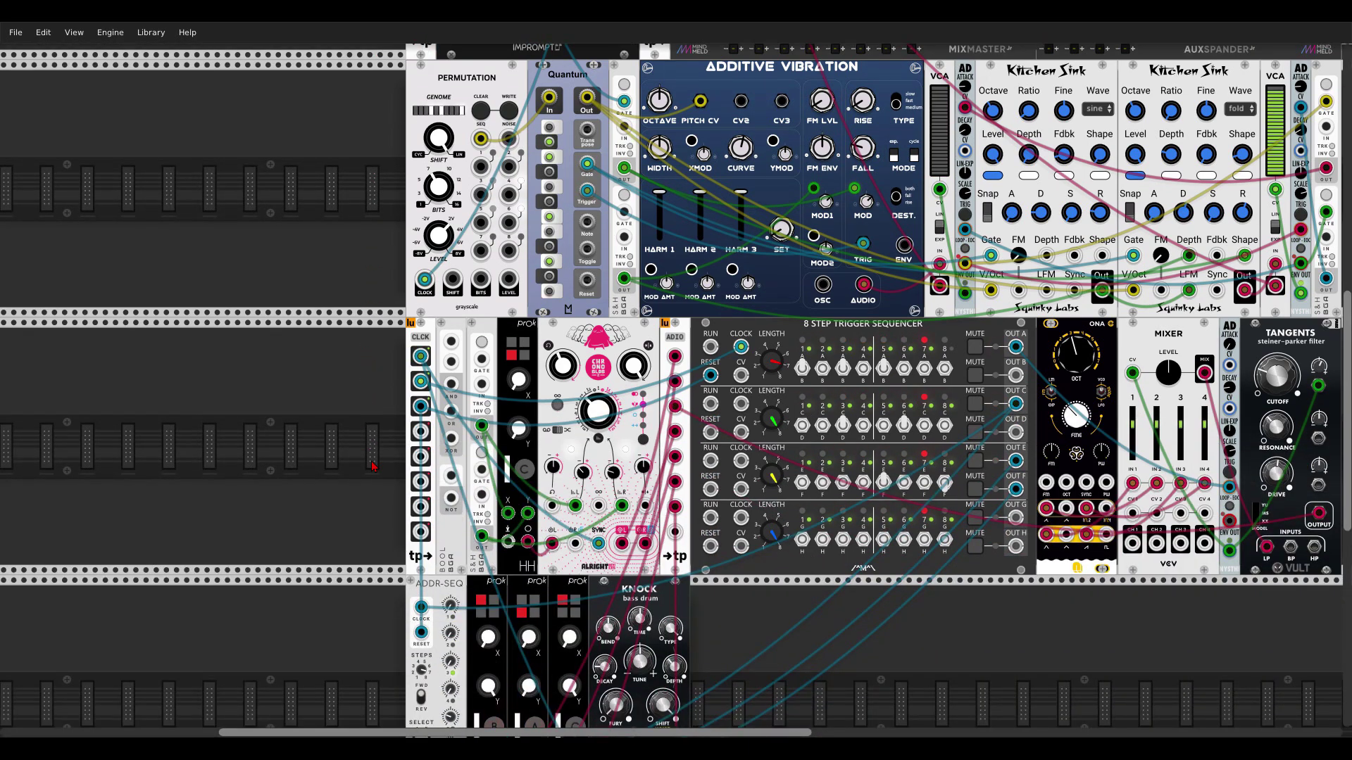
pyautogui.scroll(3, 380, 491)
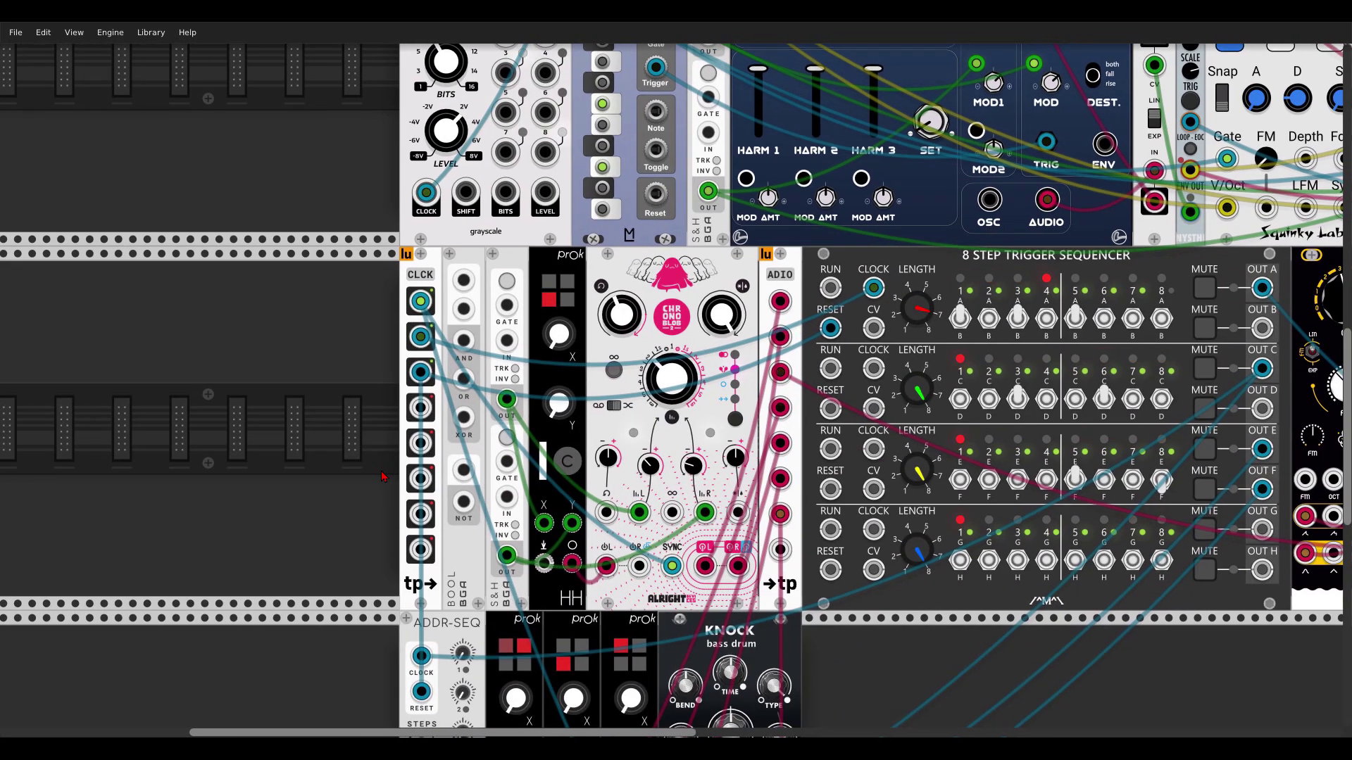